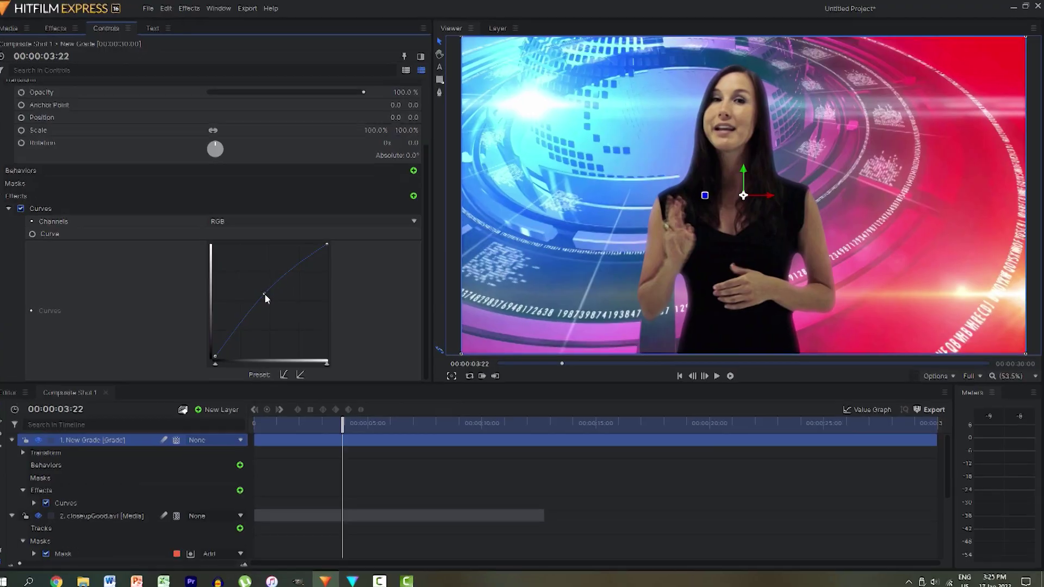
left_click(55, 28)
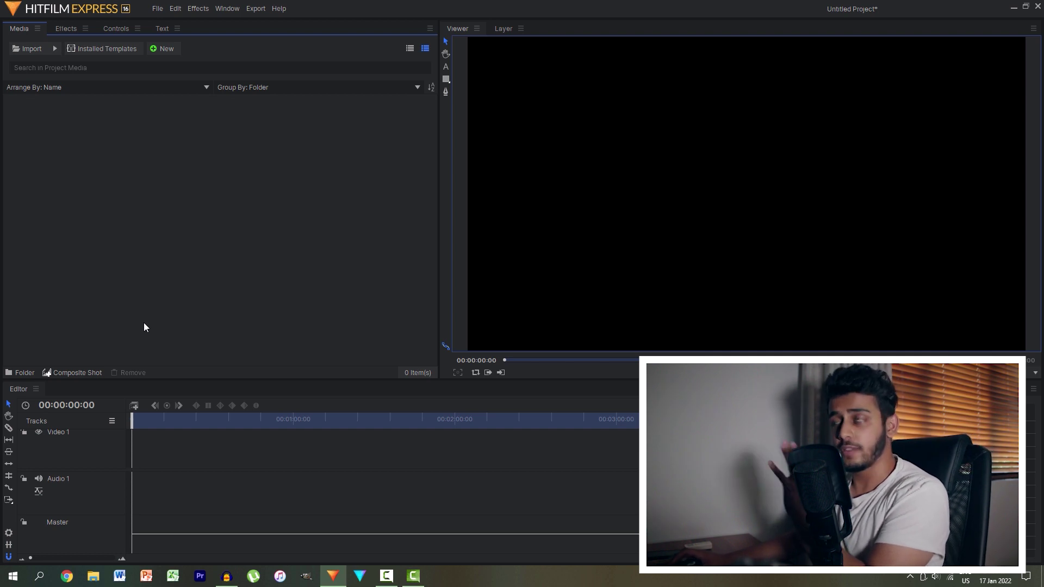
Create a new 1920 × 1080 composite shot at 25 fps with a length of 30 seconds.
left_click(156, 46)
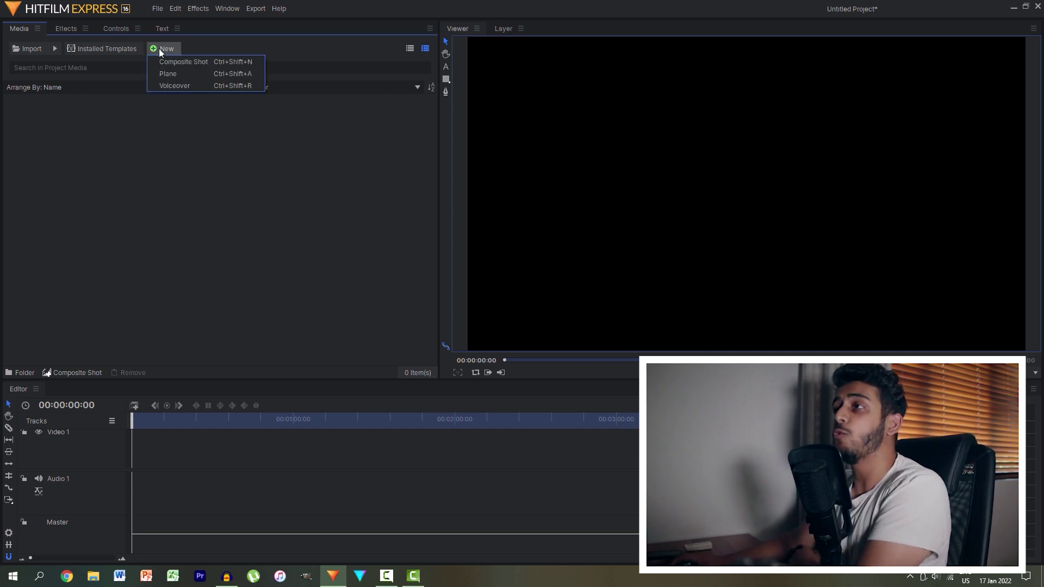
left_click(179, 62)
left_click(630, 432)
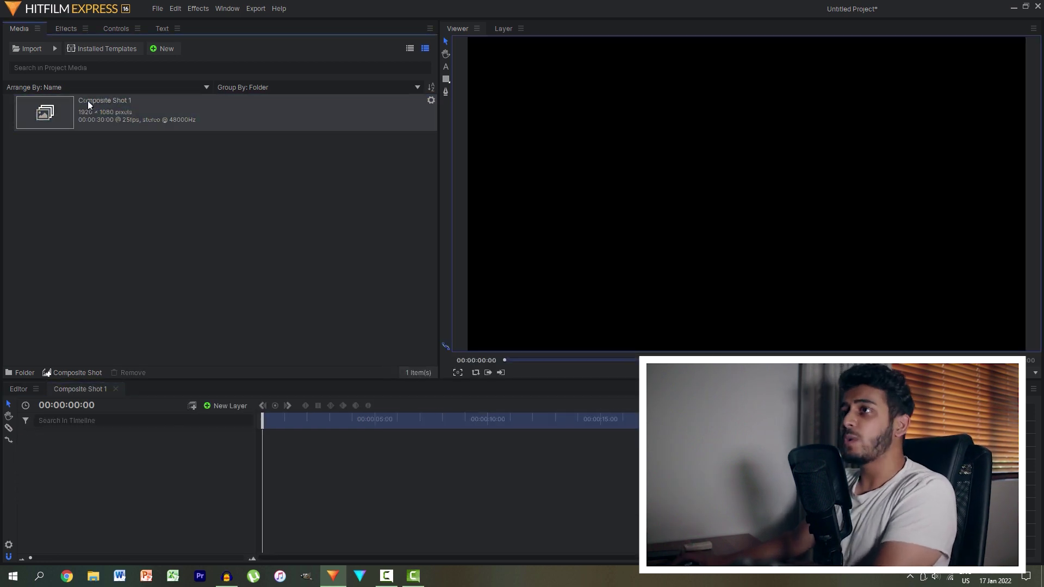
Import Background 3 from the bfx 3 News Backgrounds V2 Universal folder inside BlueFx Videos, 18 - Filmora Easy Greenscreening, Pictures.
left_click(29, 49)
scroll(77, 135, "up", 3)
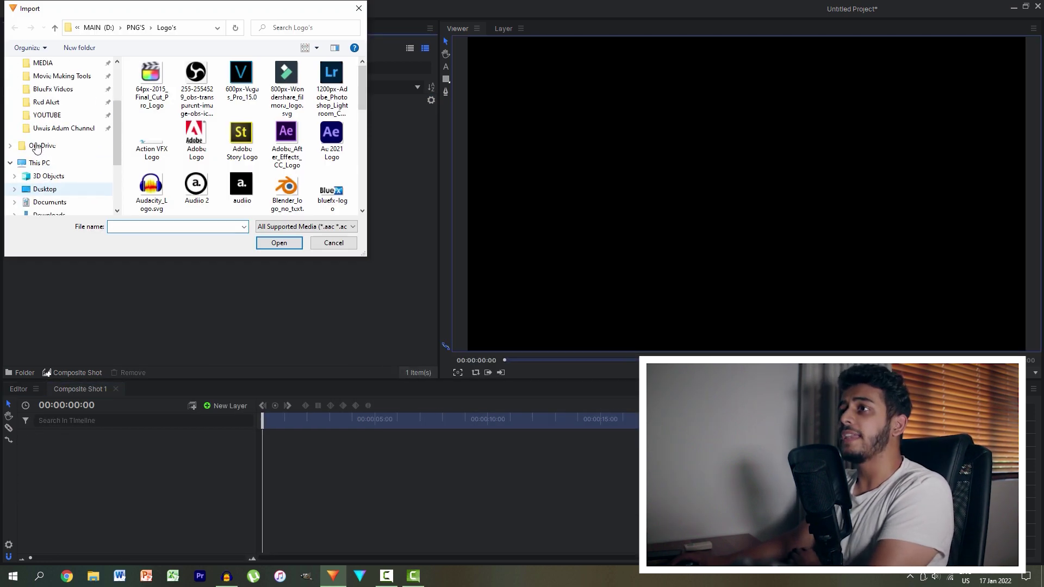
left_click(47, 91)
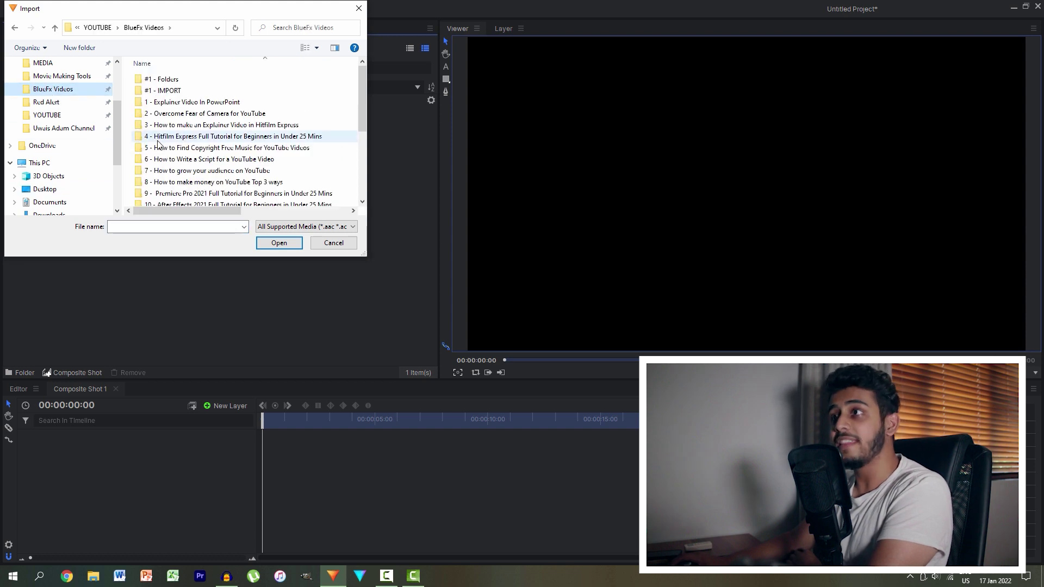
scroll(162, 144, "down", 3)
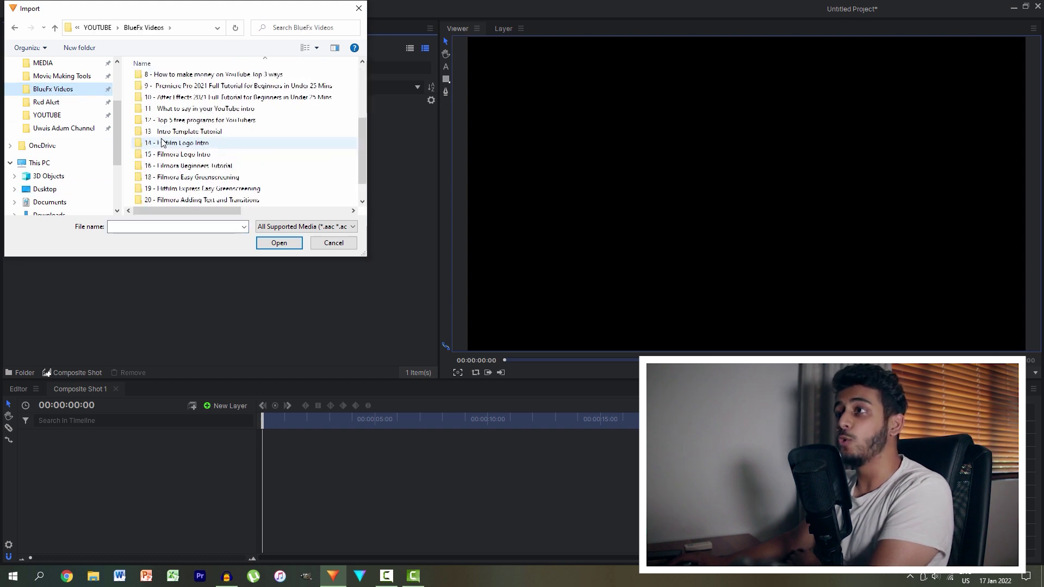
double_click(168, 178)
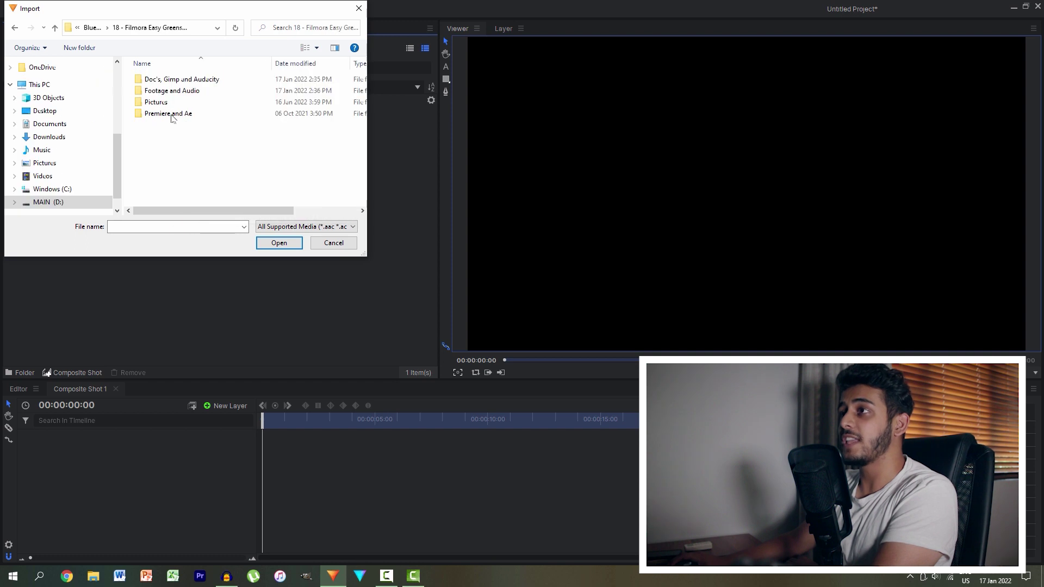
double_click(166, 99)
double_click(169, 91)
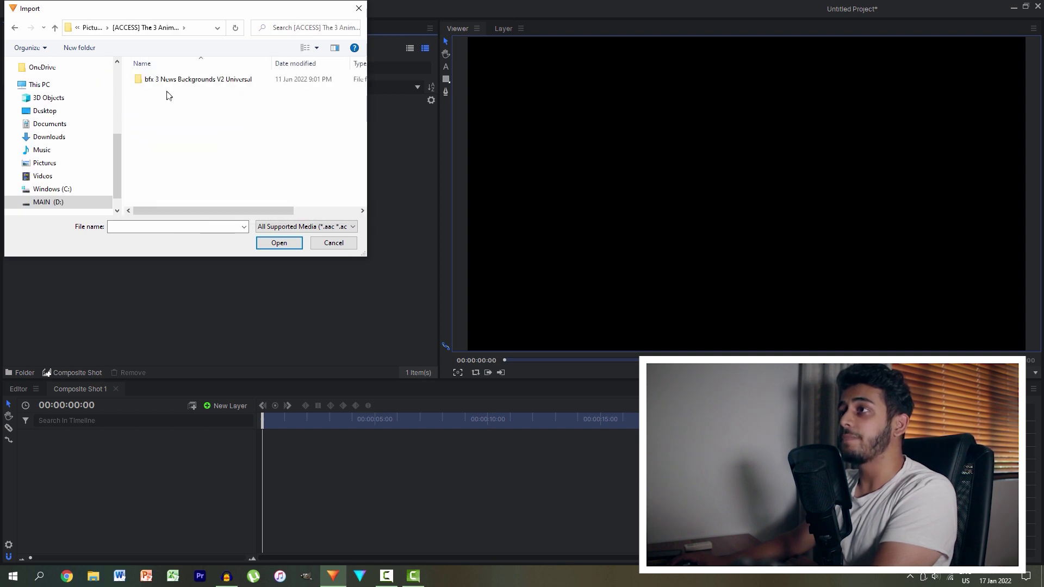
double_click(168, 80)
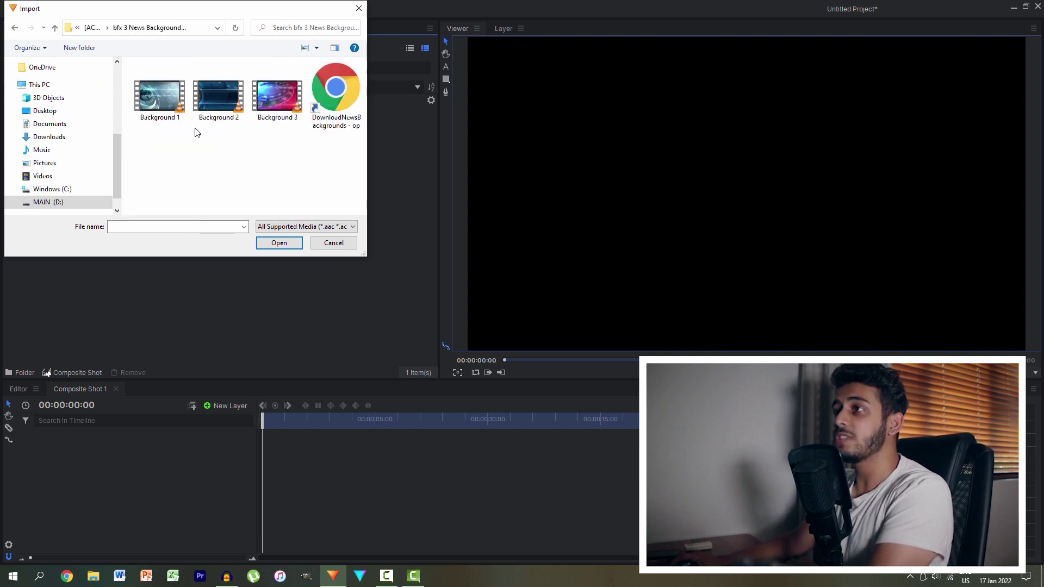
double_click(280, 100)
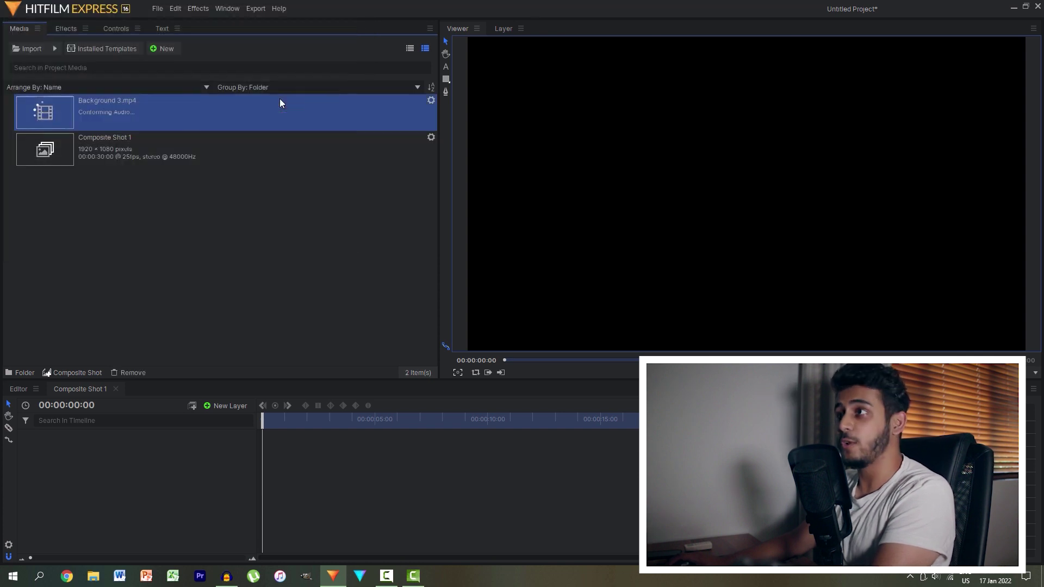
Import the green-screen clip closeupGood from the Pictures folder and place it as a layer in the composite shot.
left_click(25, 50)
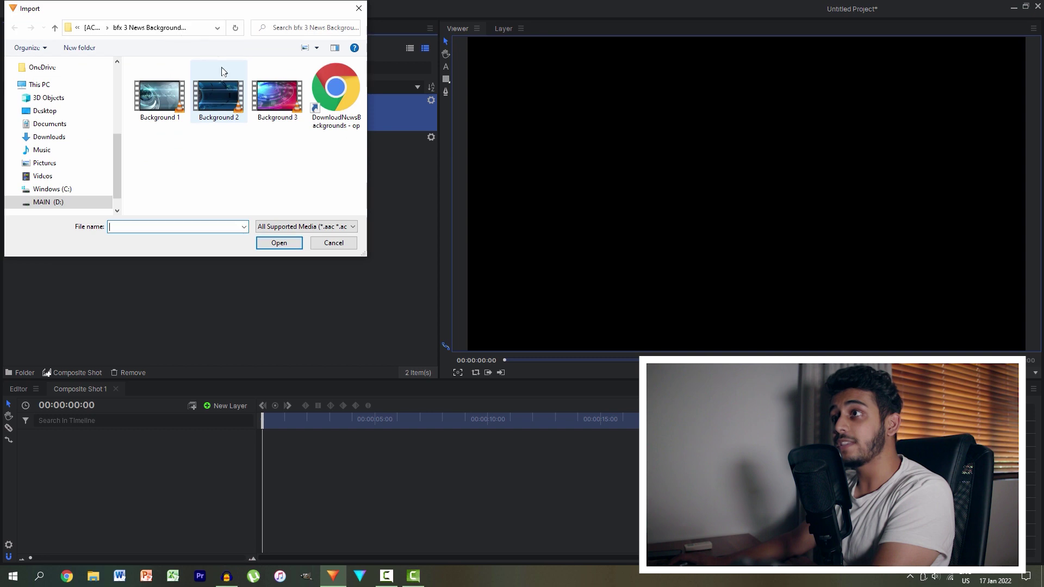
left_click(100, 31)
left_click(98, 29)
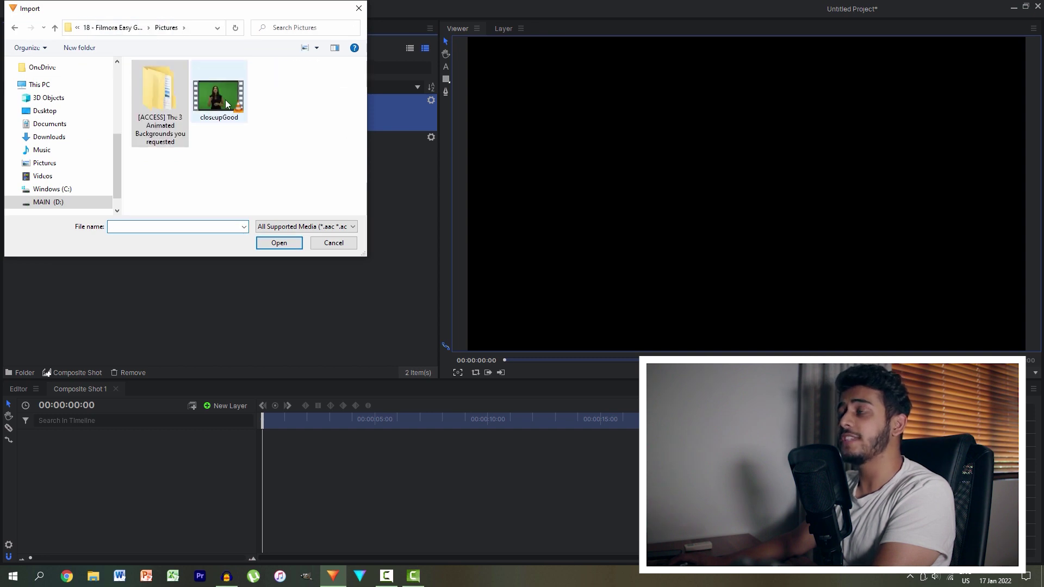
double_click(225, 101)
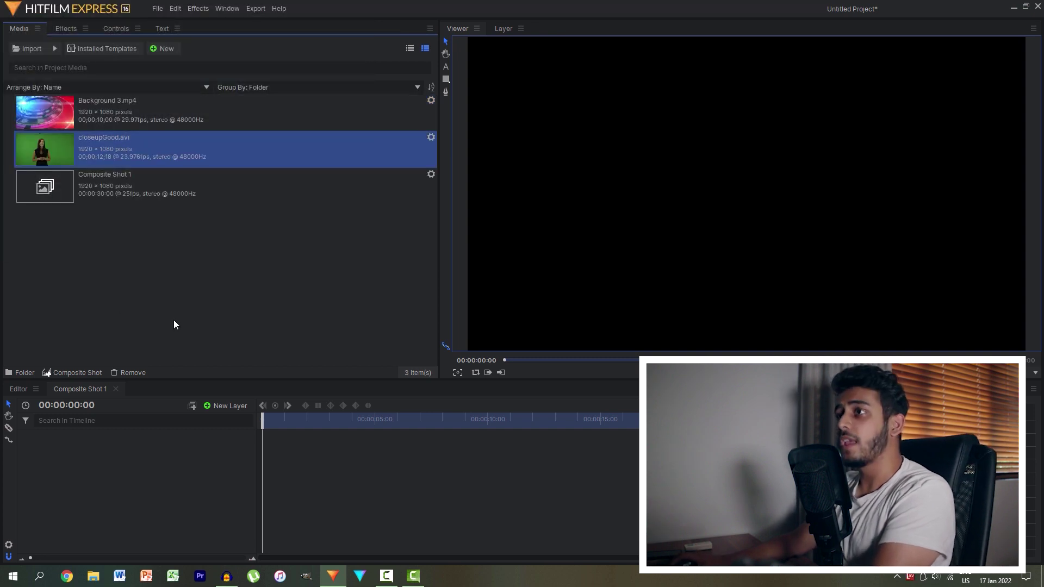
left_click_drag(49, 152, 103, 456)
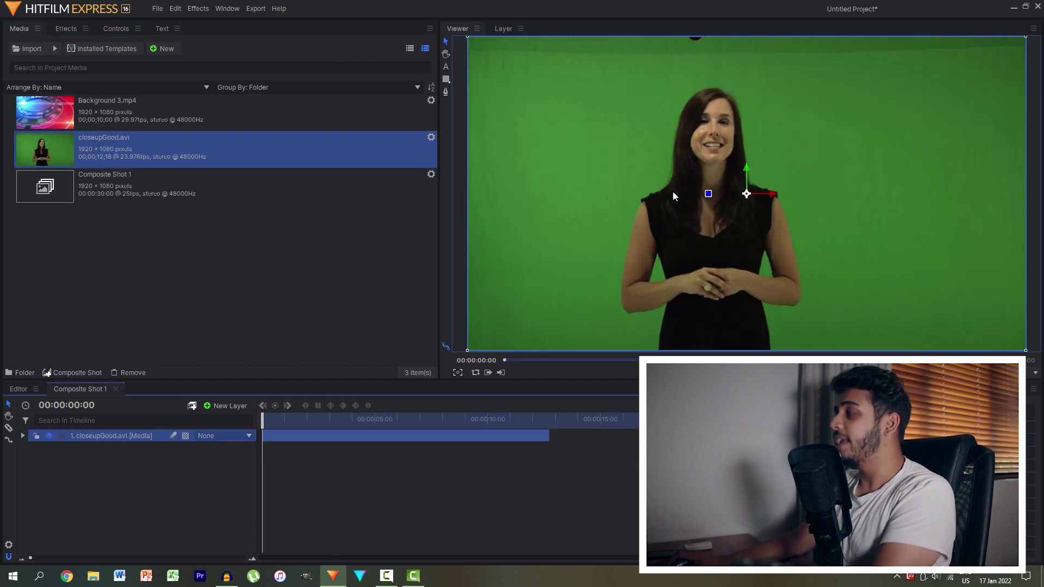
Apply the Color Difference Key effect from the Keying category to the closeupGood layer.
left_click(63, 30)
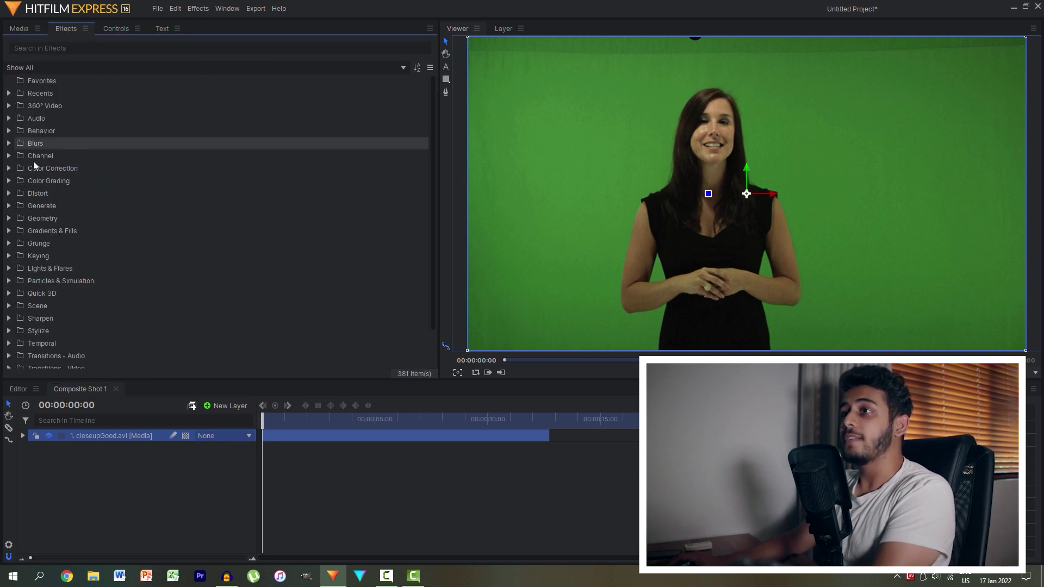
left_click(12, 254)
scroll(15, 254, "down", 2)
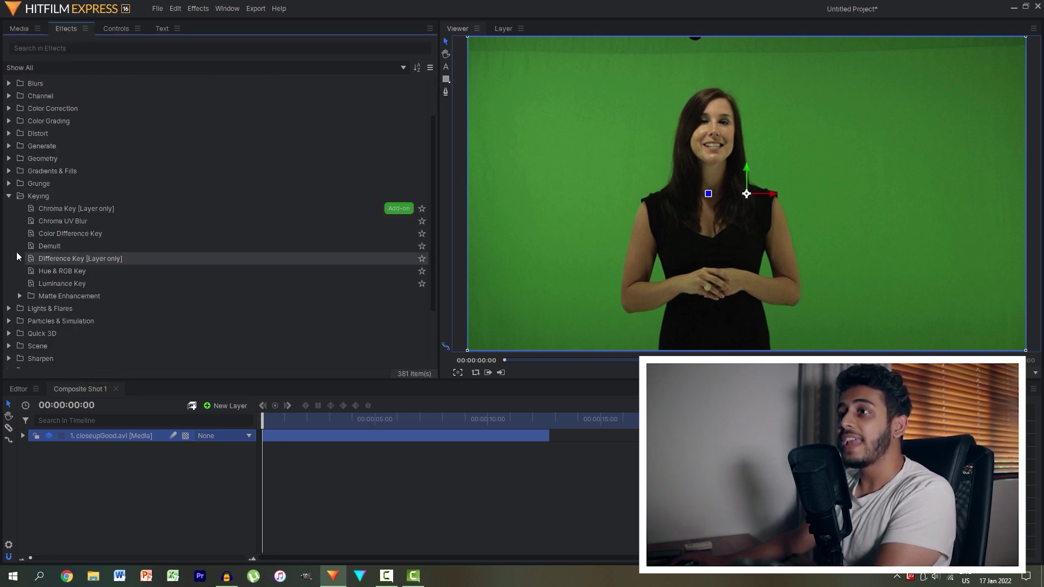
left_click(56, 233)
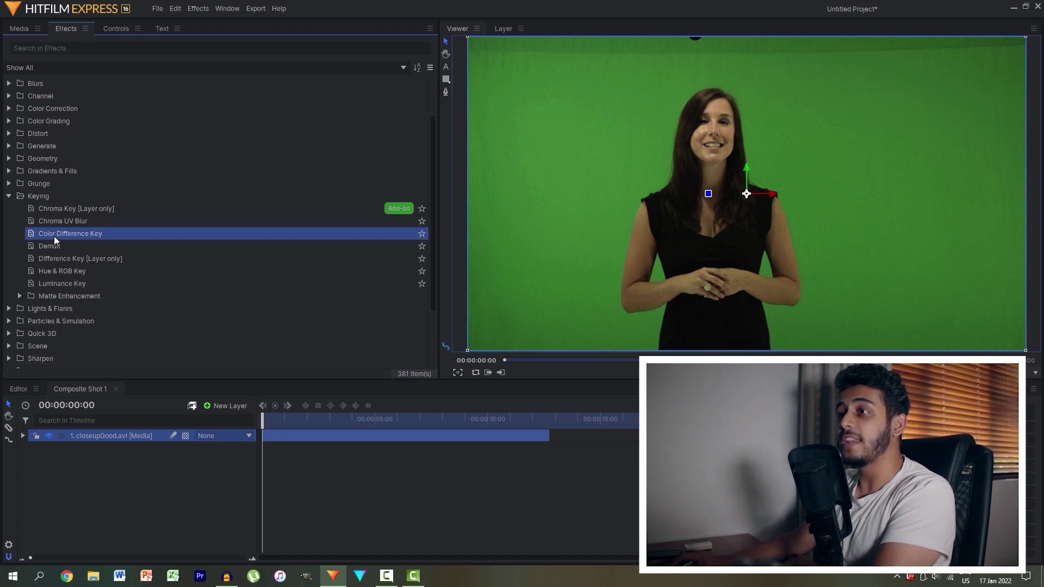
left_click_drag(58, 233, 100, 431)
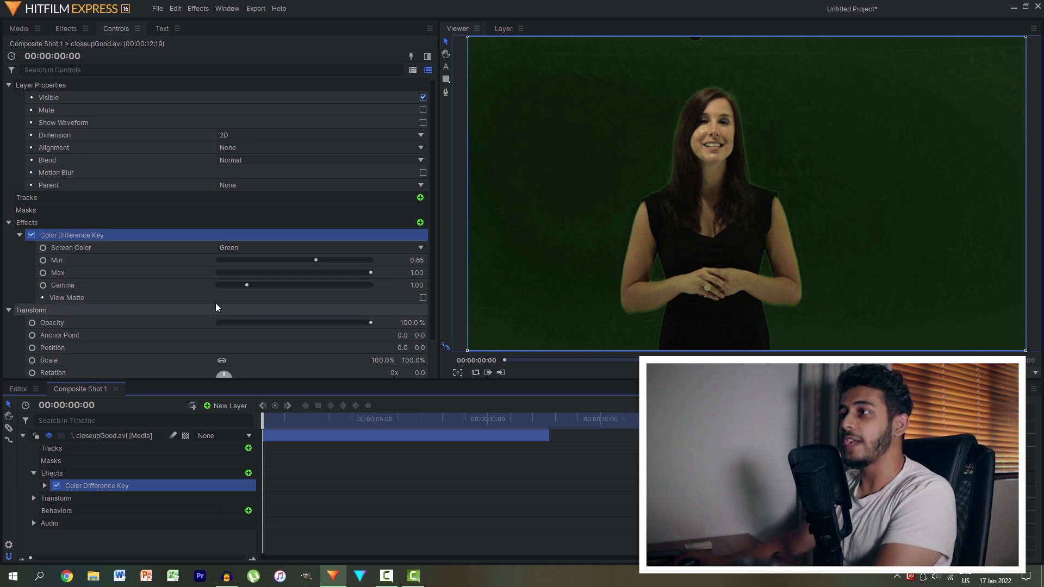
Keep Green as the screen color of the Color Difference Key and raise its Min to 0.77.
left_click(92, 246)
left_click(229, 250)
left_click(230, 253)
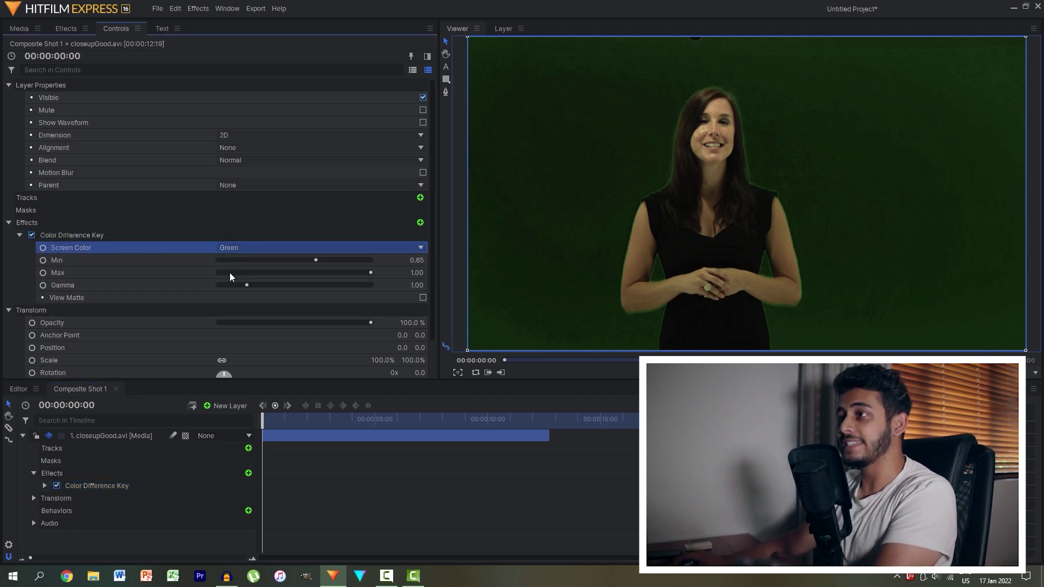
left_click_drag(316, 260, 396, 282)
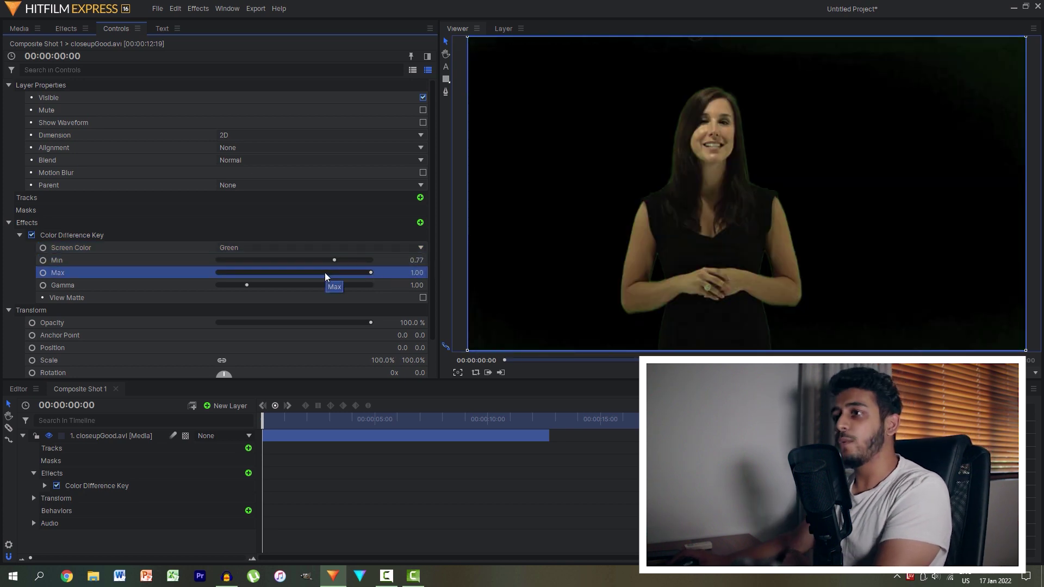
With the matte view temporarily enabled, set the Color Difference Key's Min to 0.81 and Max to 0.85.
left_click(117, 296)
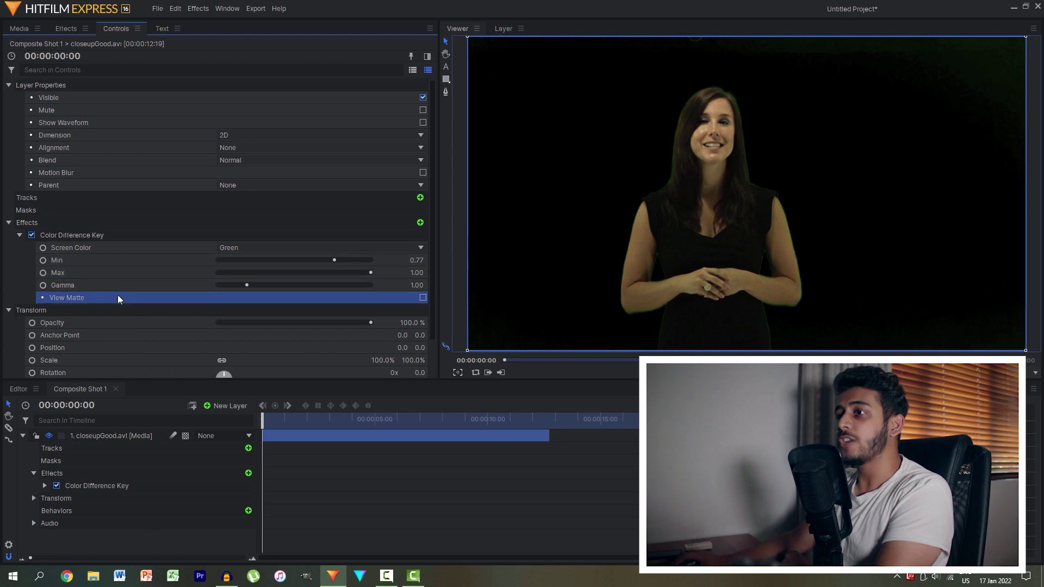
left_click(423, 297)
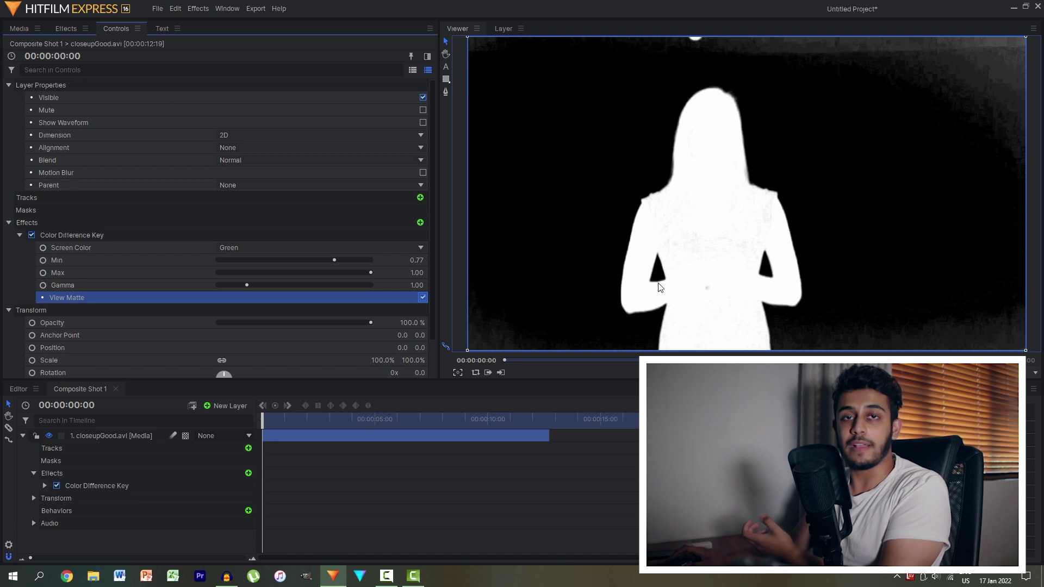
mouse_move(416, 260)
left_mouse_down()
mouse_move(359, 259)
mouse_move(438, 260)
mouse_move(406, 260)
mouse_move(415, 273)
mouse_move(402, 272)
left_mouse_up()
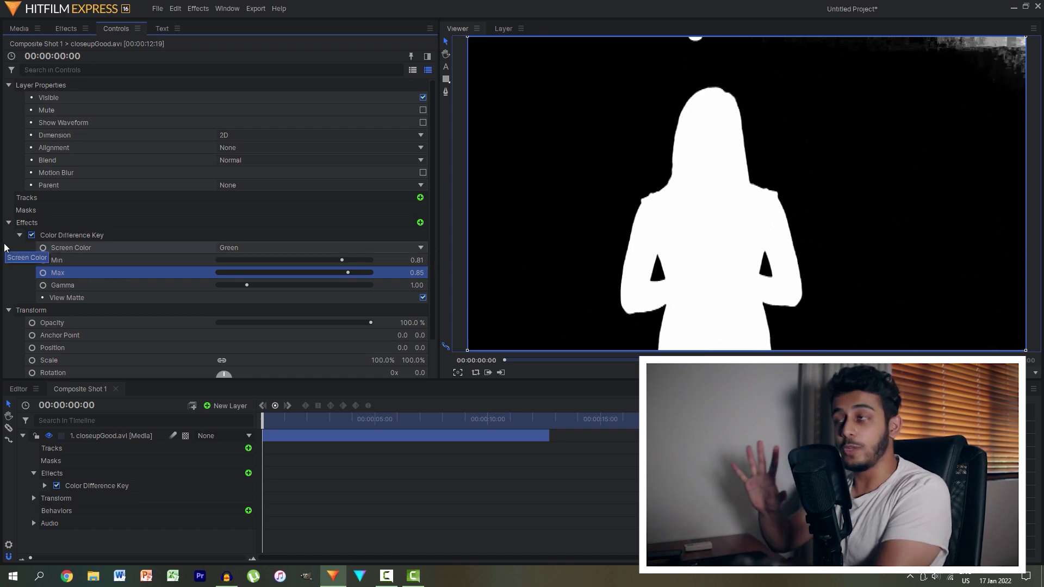
left_click(422, 297)
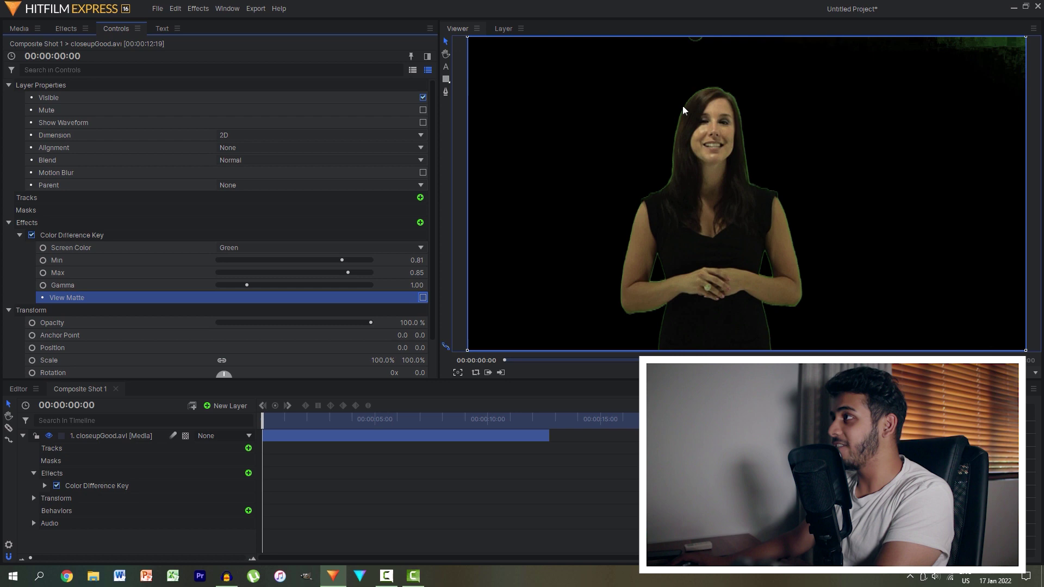
Set the Color Difference Key's Gamma to 0.65 to reduce the green edge around the woman.
left_click_drag(416, 284, 405, 285)
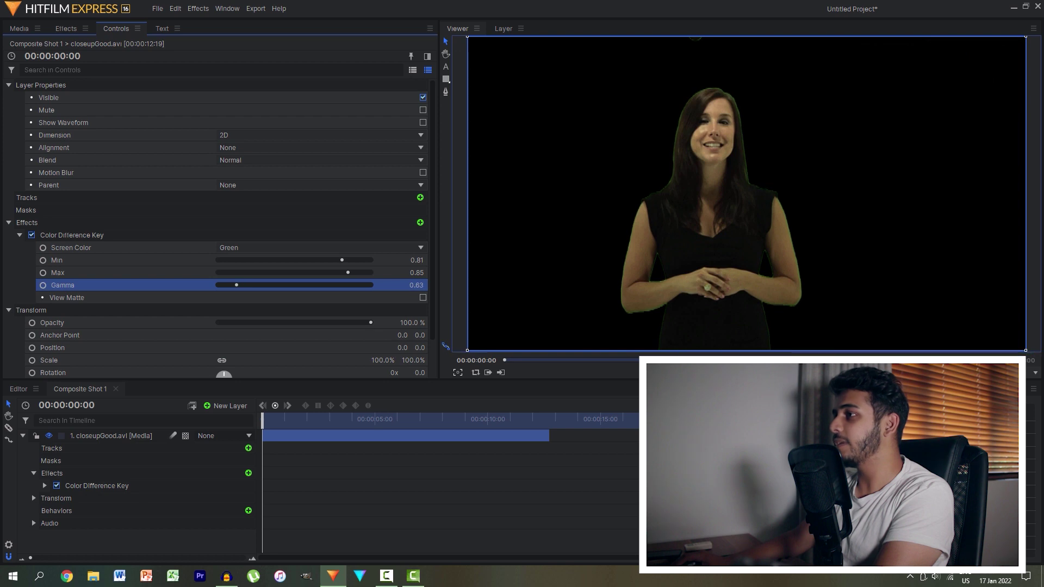
type("0.")
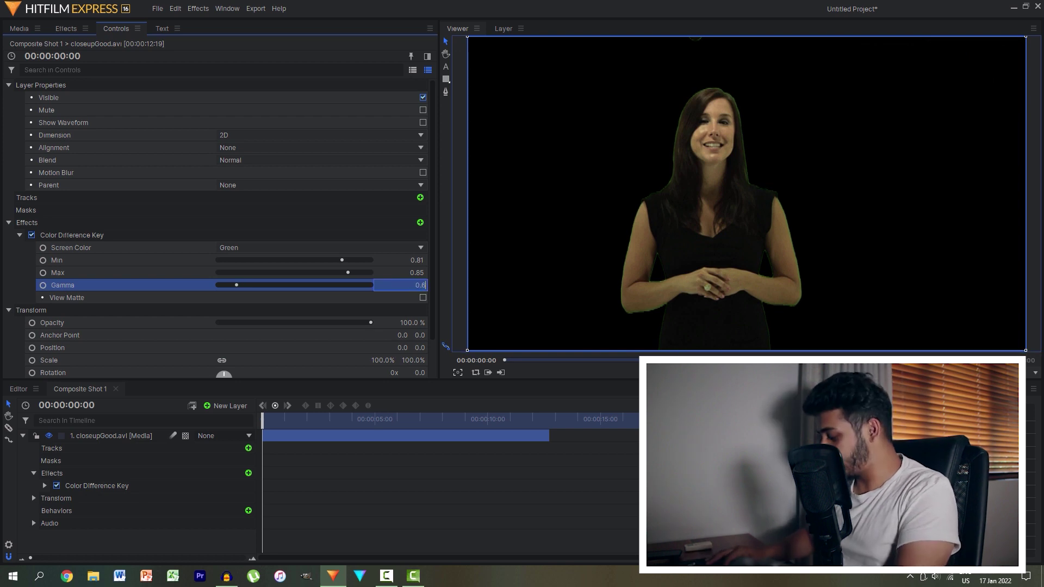
type("6")
key("Return")
Apply the Matte Cleaner effect from the Matte Enhancement group to the closeupGood layer.
left_click(67, 27)
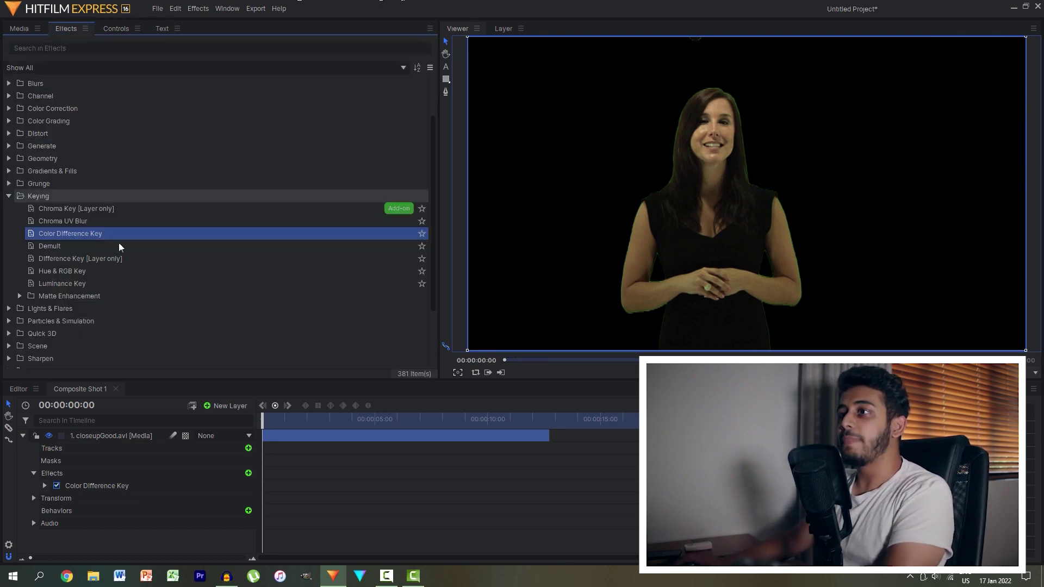
left_click(72, 296)
left_click(18, 295)
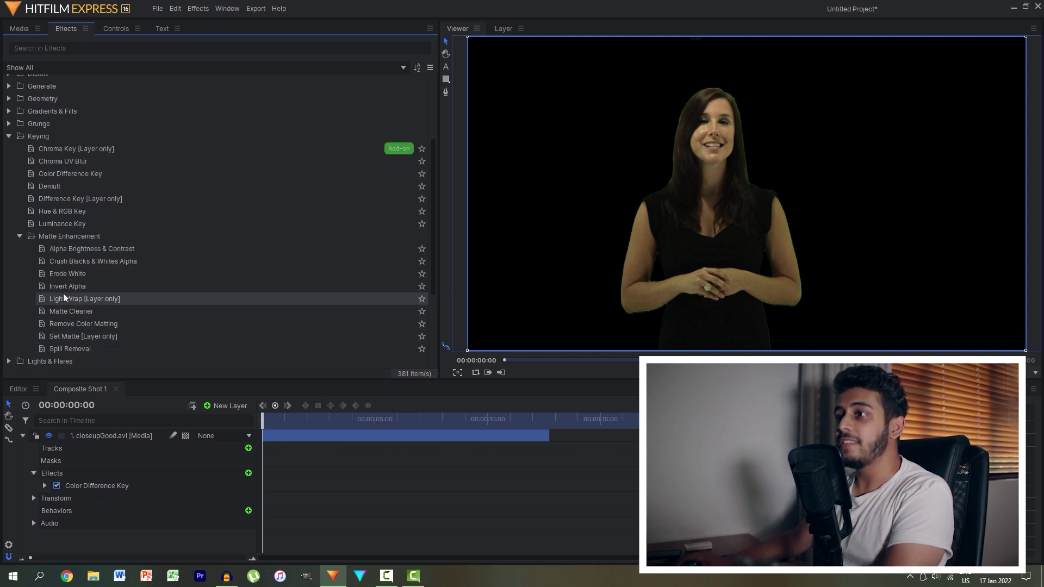
left_click(72, 314)
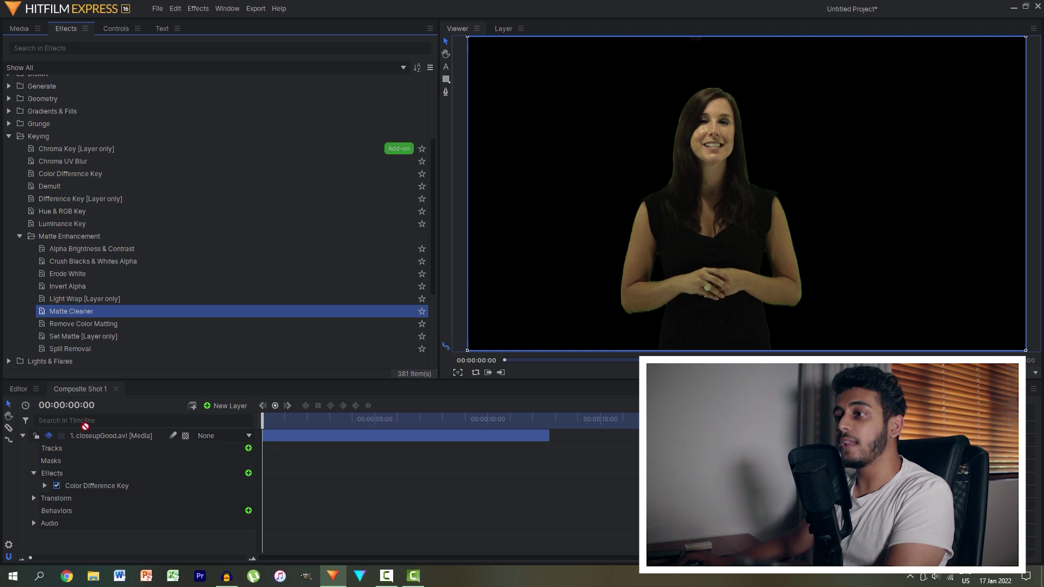
left_click_drag(83, 423, 89, 435)
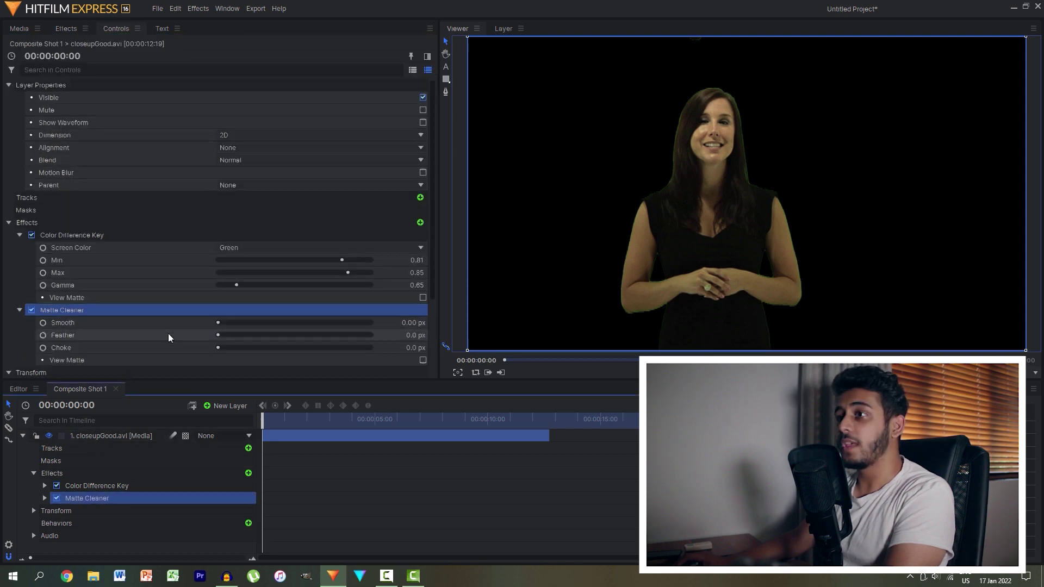
Set the Matte Cleaner's Smooth to 23 px, Choke to 4 px and Feather to 1 px, checking the hair edge up close.
scroll(168, 333, "down", 3)
left_click_drag(218, 260, 284, 260)
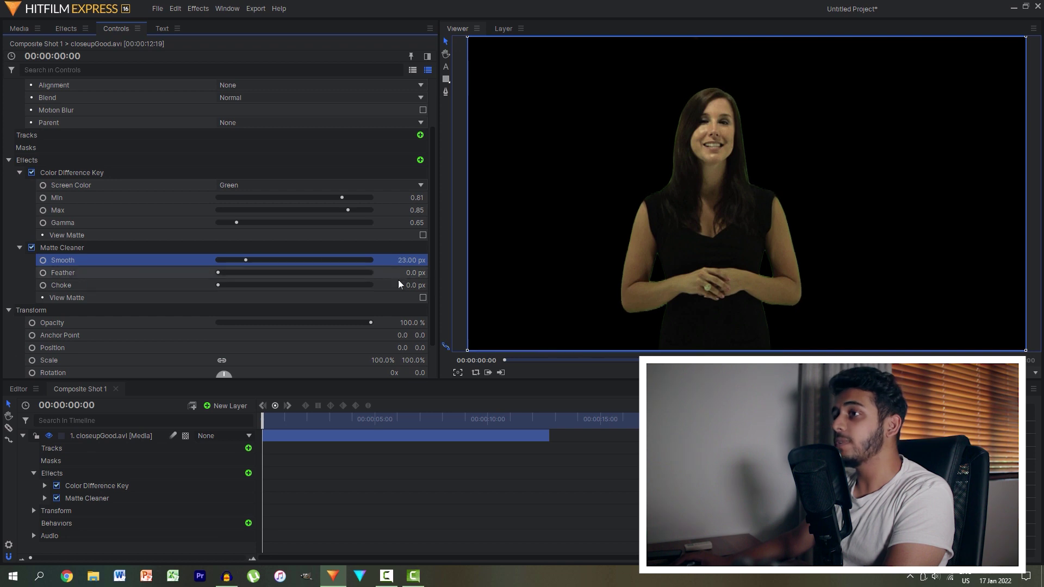
left_click_drag(408, 285, 413, 284)
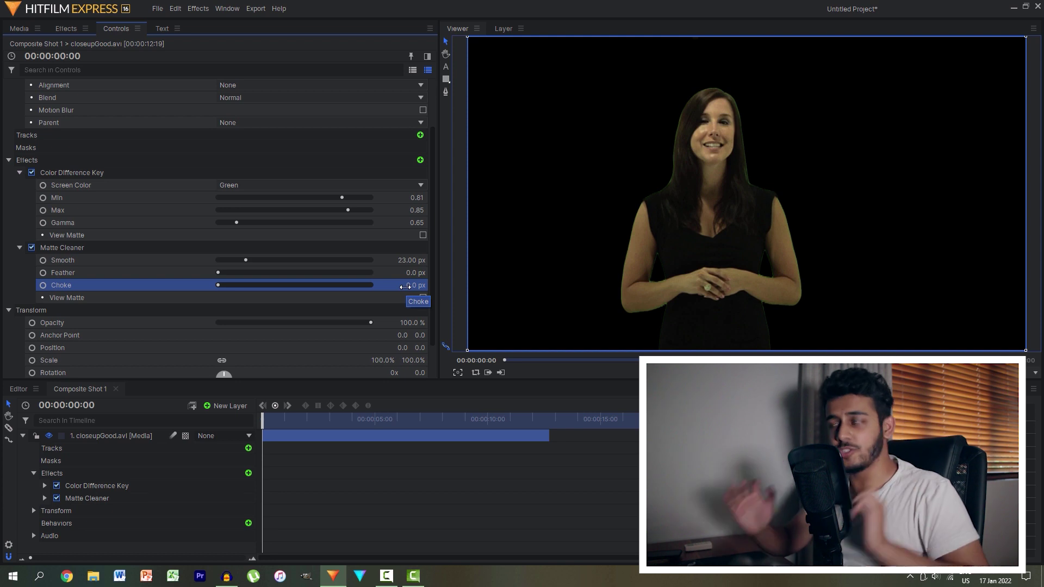
scroll(664, 153, "up", 5)
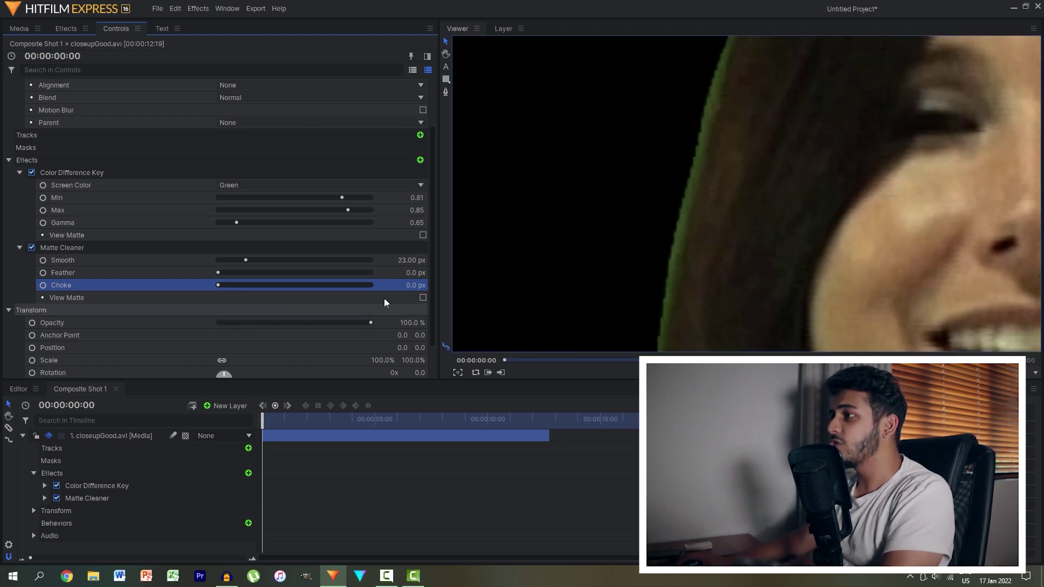
left_click_drag(415, 284, 415, 272)
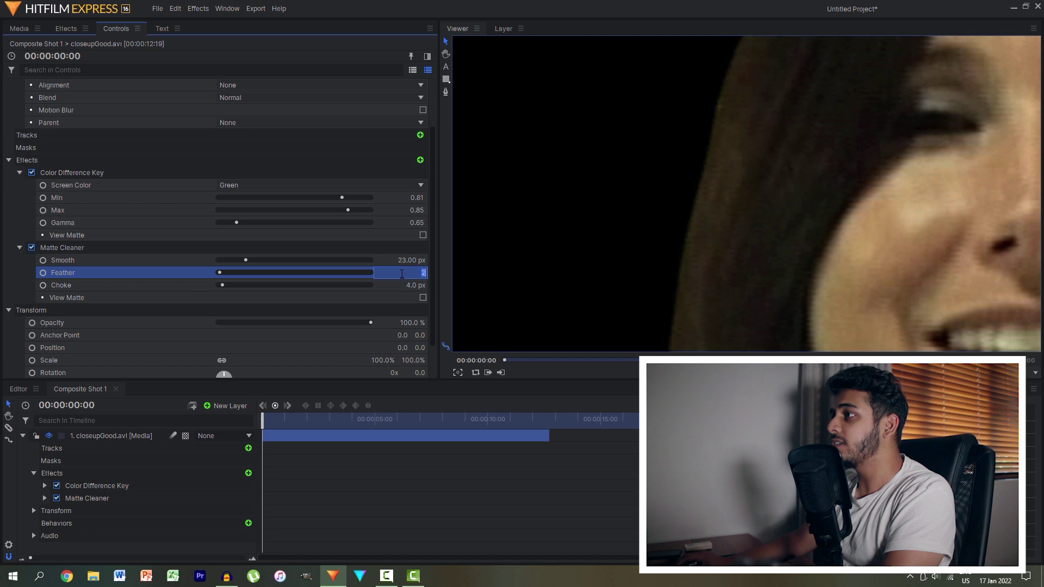
type("1")
key("Return")
scroll(656, 235, "down", 4)
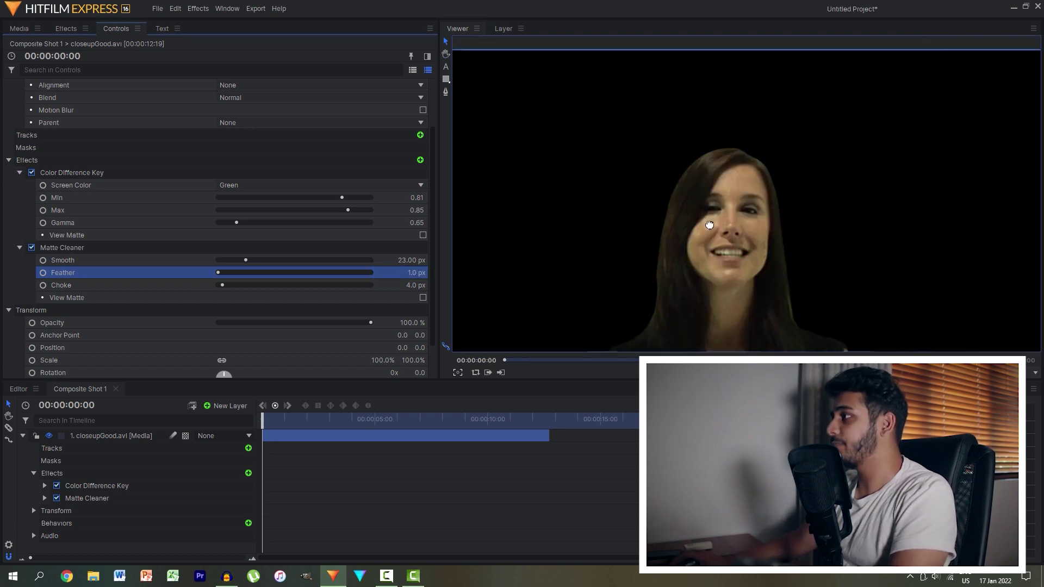
Set the Matte Cleaner's Feather to 2 px and Choke to 7 px, judging the green hair edge up close.
left_click_drag(709, 224, 684, 86)
scroll(783, 133, "up", 3)
left_click_drag(783, 108, 746, 236)
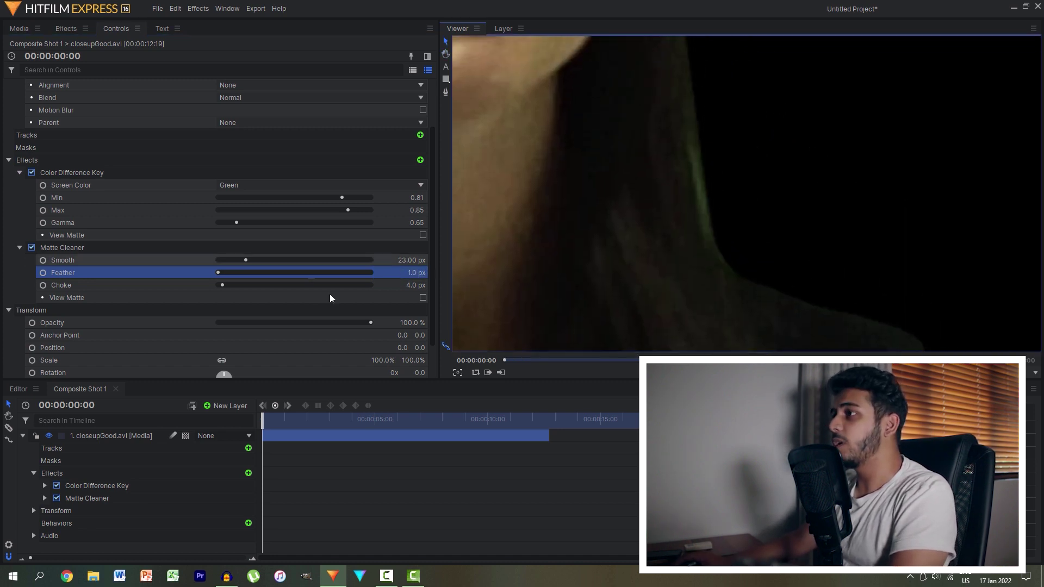
left_click_drag(415, 273, 411, 272)
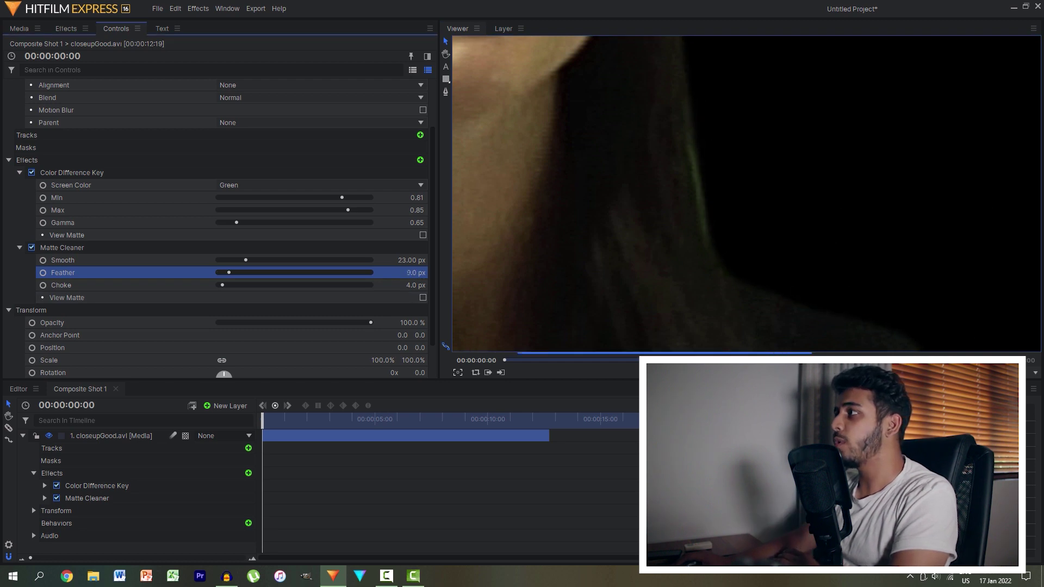
type("1")
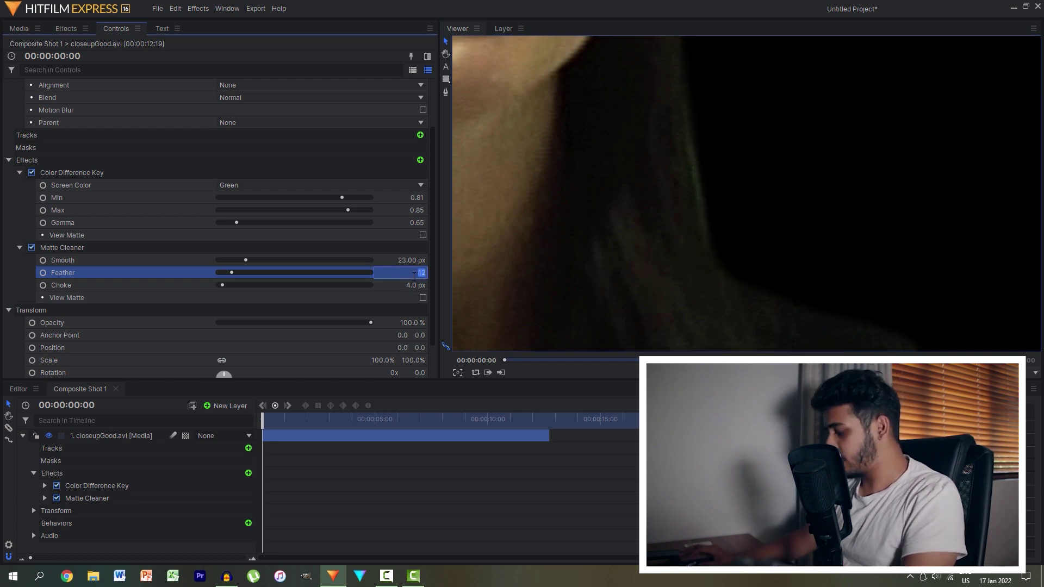
type("2")
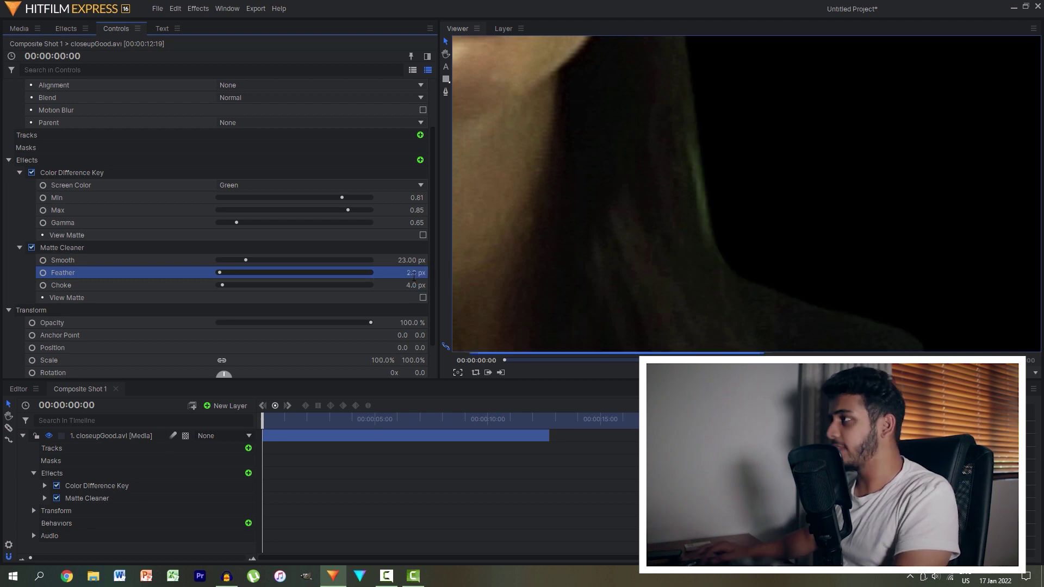
key("Return")
left_click_drag(222, 285, 227, 284)
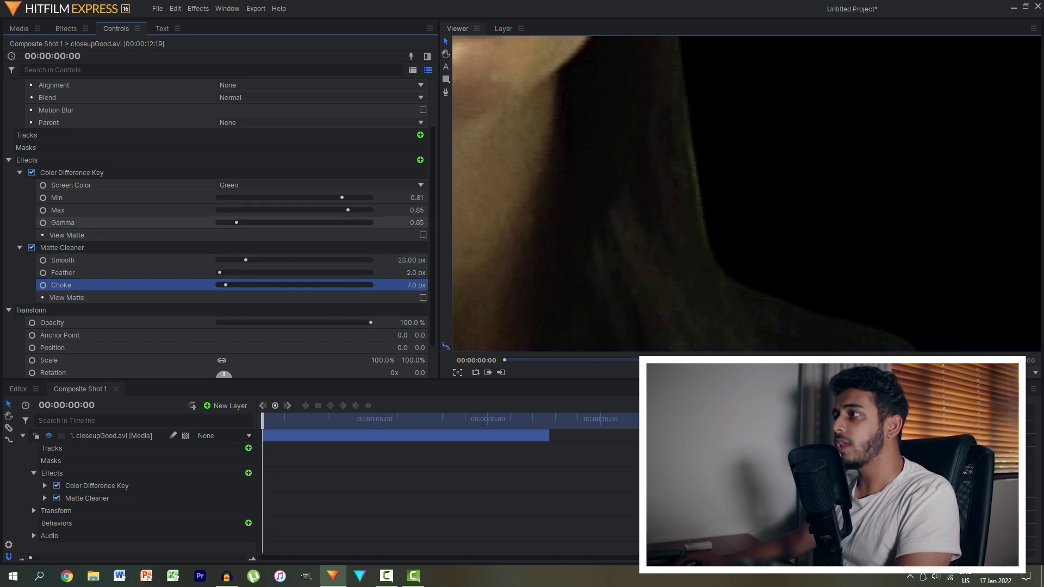
Set the Color Difference Key's Gamma to 0.47 and play back the clip to check the key.
left_click_drag(394, 222, 385, 222)
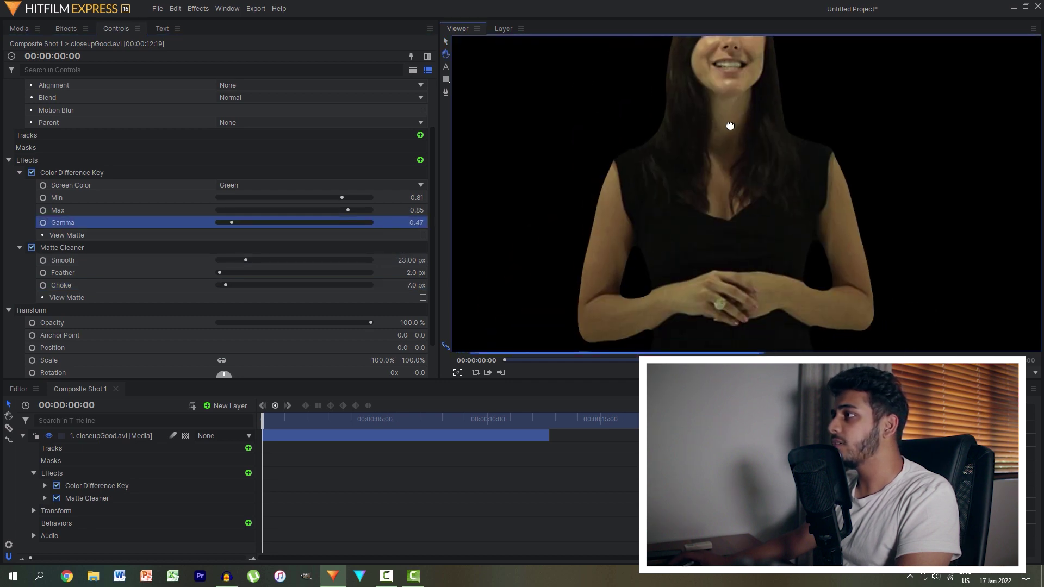
left_click_drag(730, 152, 722, 233)
key("space")
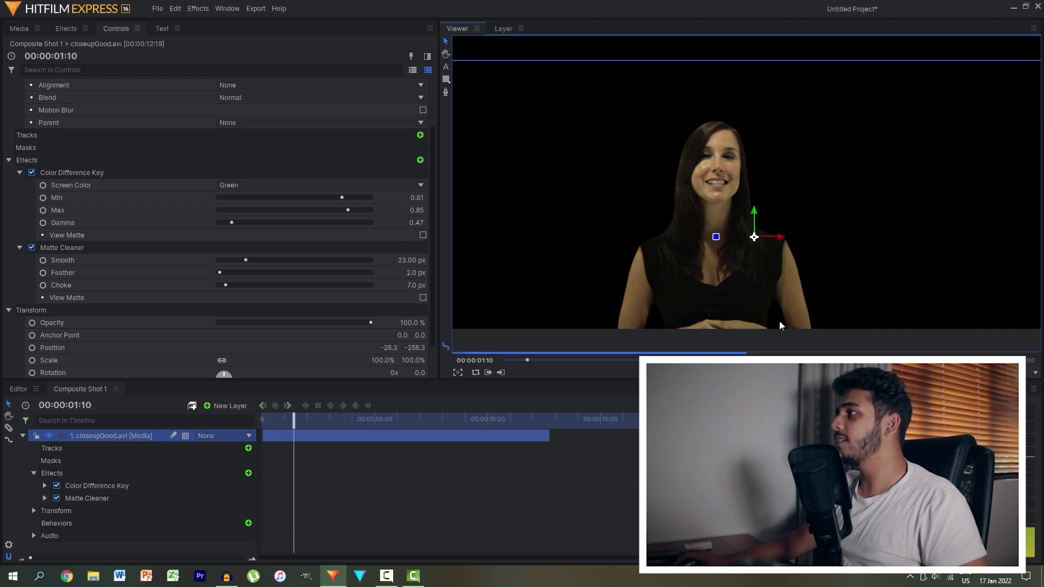
Reposition the closeupGood layer in the frame to about 31.4, -48.9.
scroll(784, 272, "down", 1)
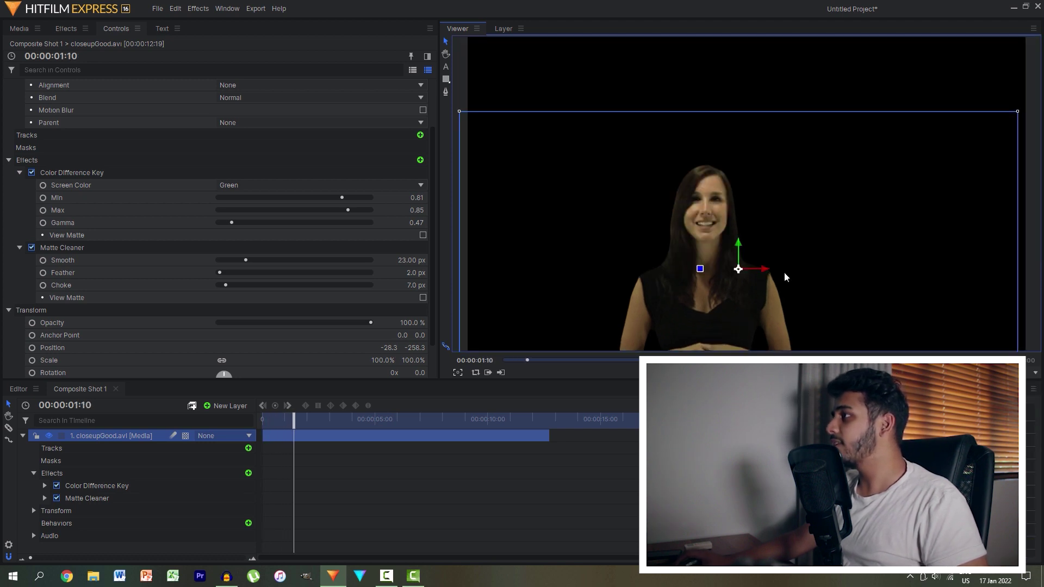
left_click_drag(783, 272, 733, 264)
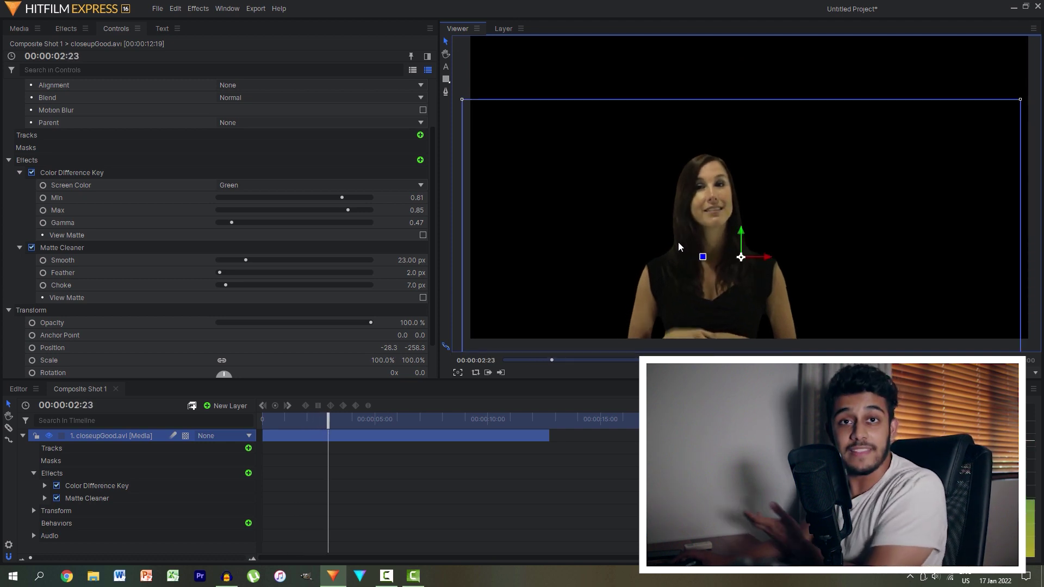
left_click_drag(742, 257, 760, 198)
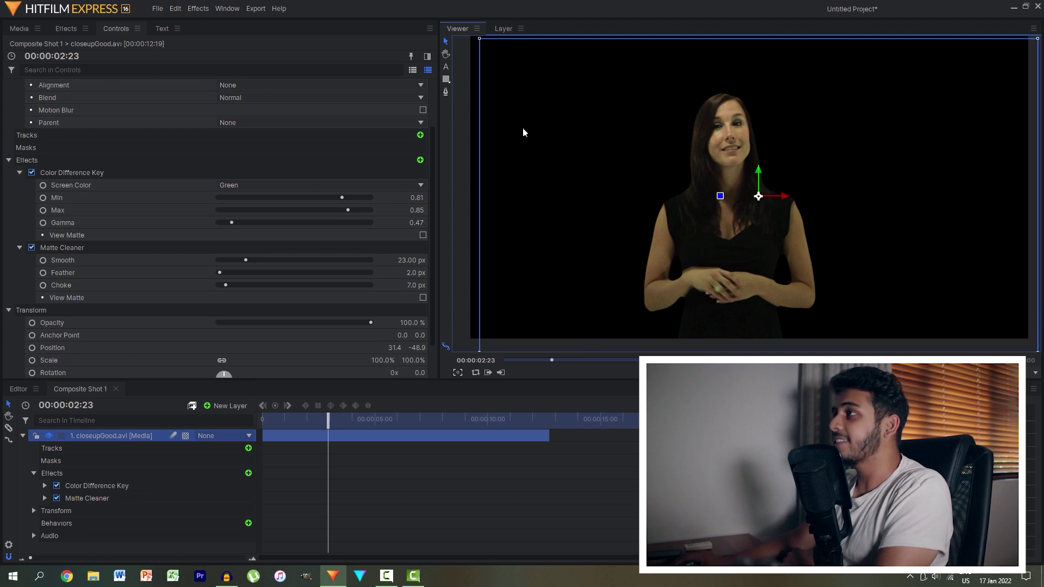
Draw a closed point-by-point mask loosely around the woman on the closeupGood layer, extending just below the frame's lower edge.
right_click(85, 438)
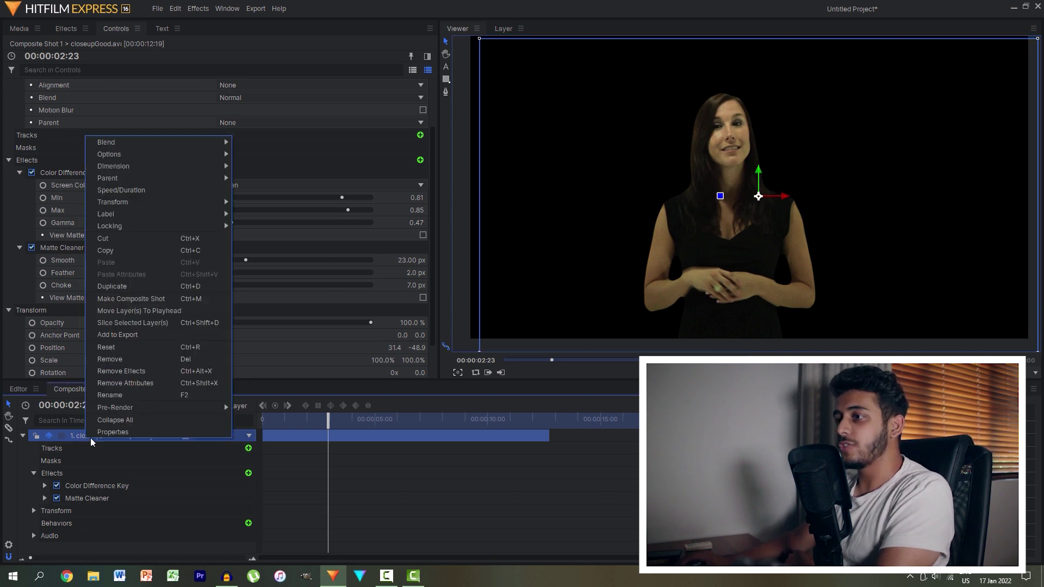
left_click(80, 438)
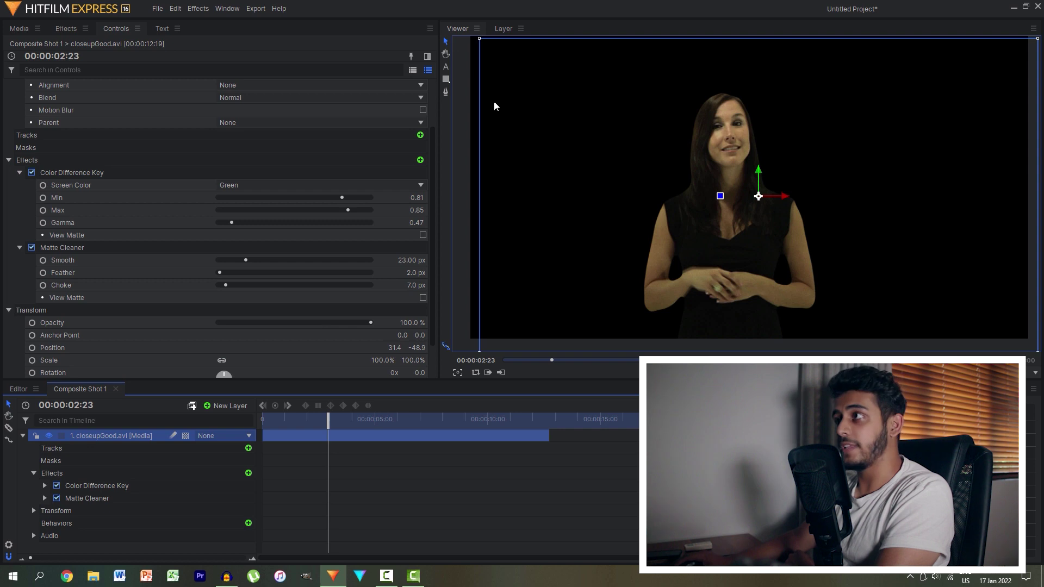
left_click(445, 91)
left_click(550, 338)
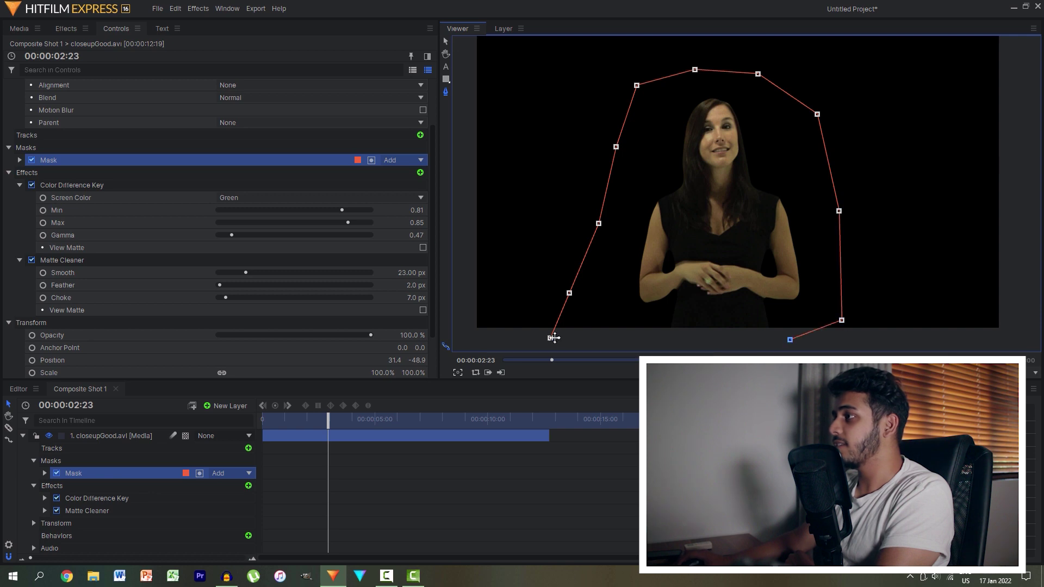
left_click(22, 436)
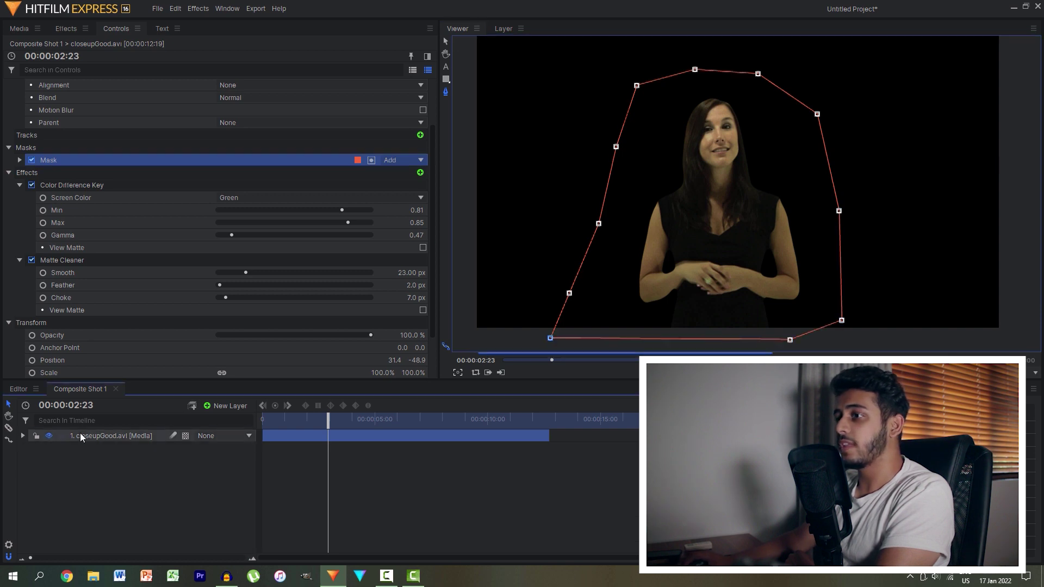
left_click(81, 435)
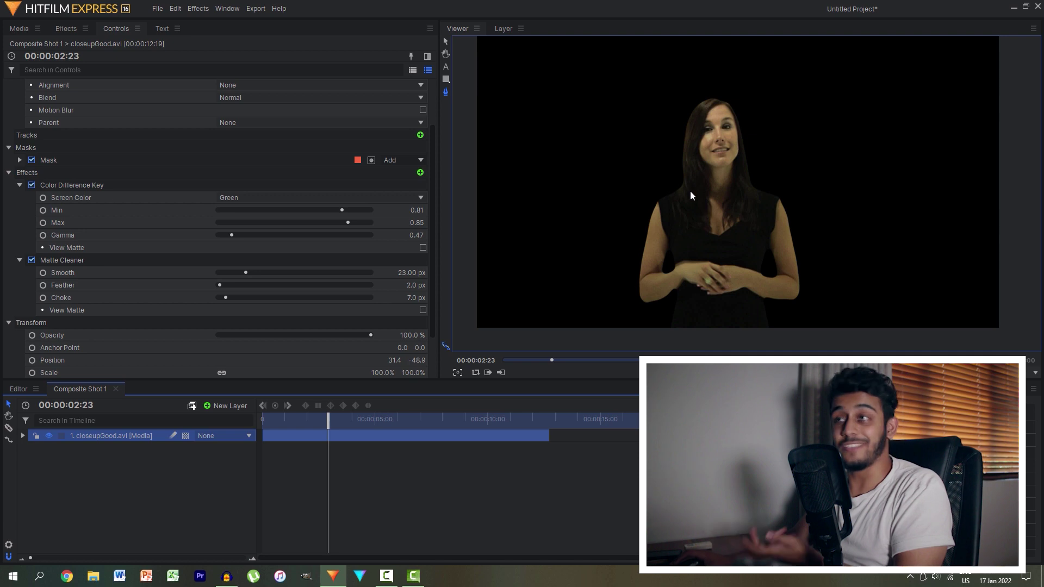
Add Background 3.mp4 to Composite Shot 1 as a layer beneath closeupGood.avi.
left_click(19, 30)
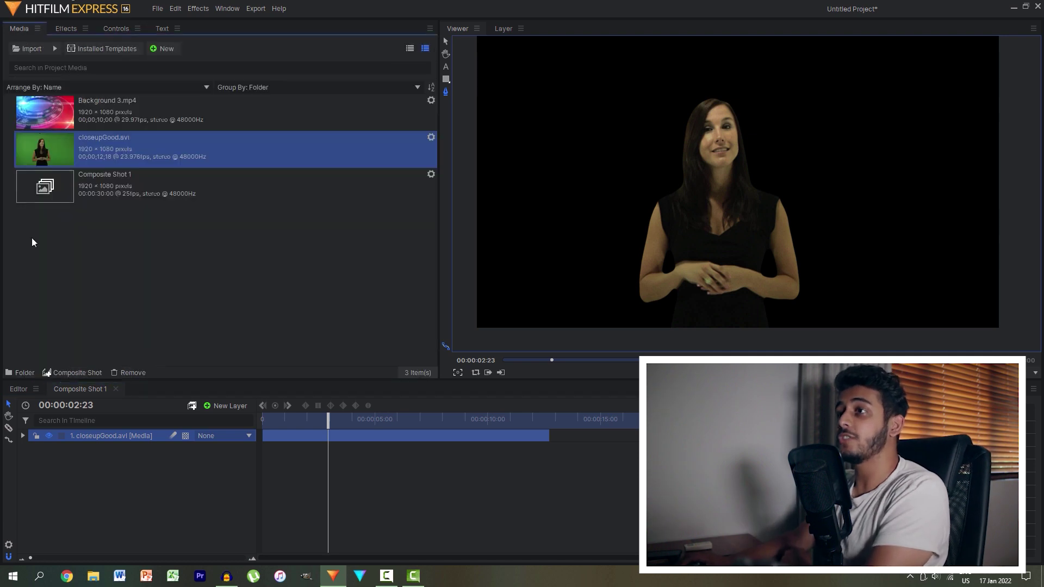
left_click(87, 218)
left_click_drag(46, 111, 115, 479)
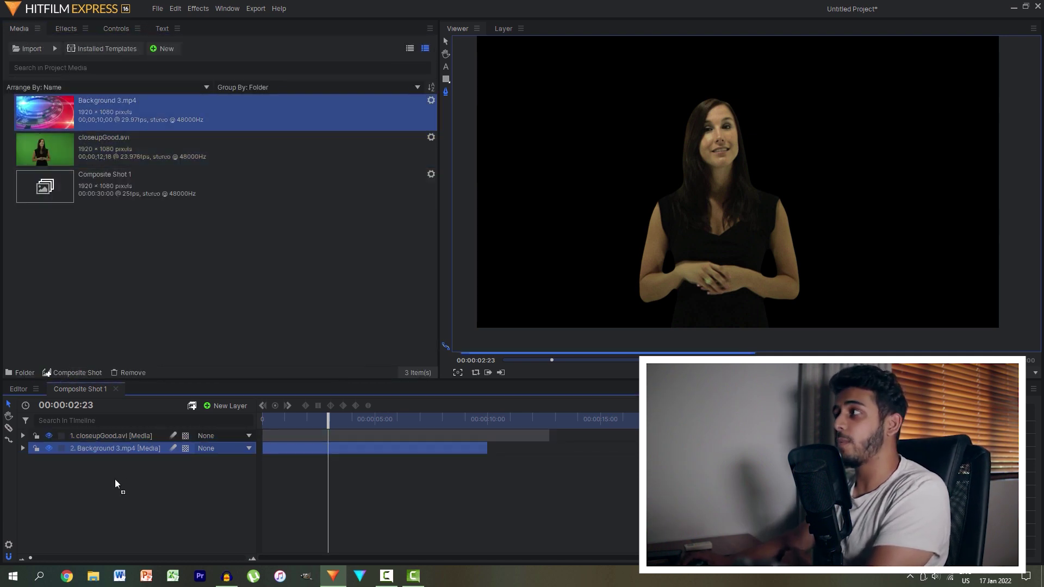
Scale the closeupGood layer to 115% and move it to about 97.4, 37.0 over the background.
left_click(106, 438)
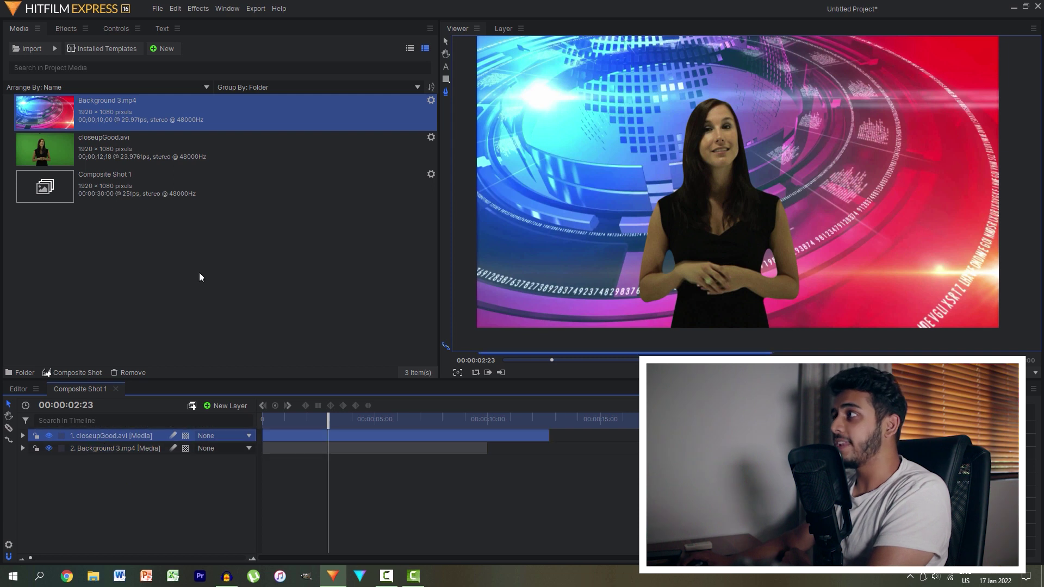
left_click(108, 28)
left_click(11, 248)
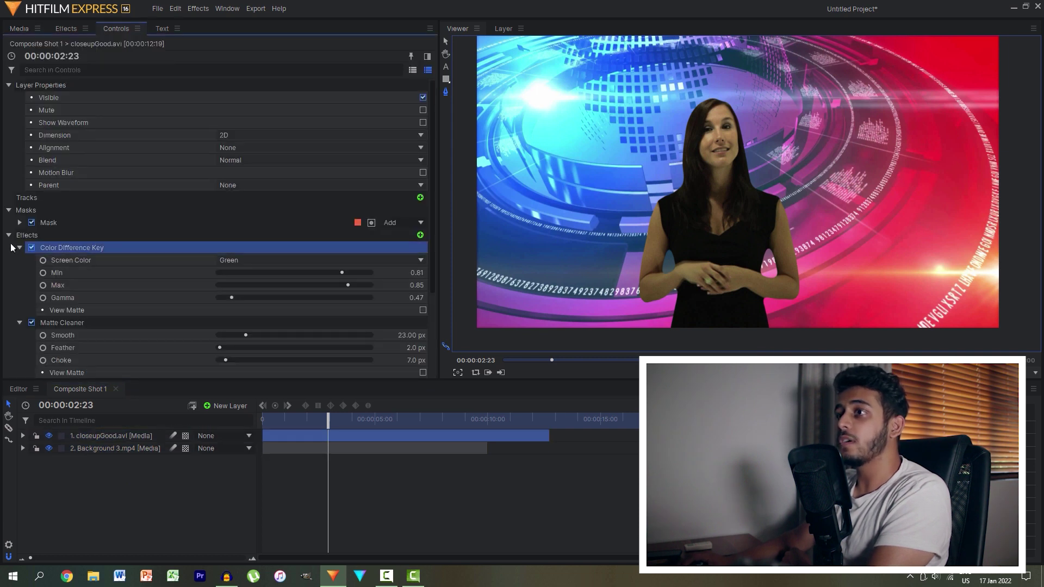
left_click(112, 437)
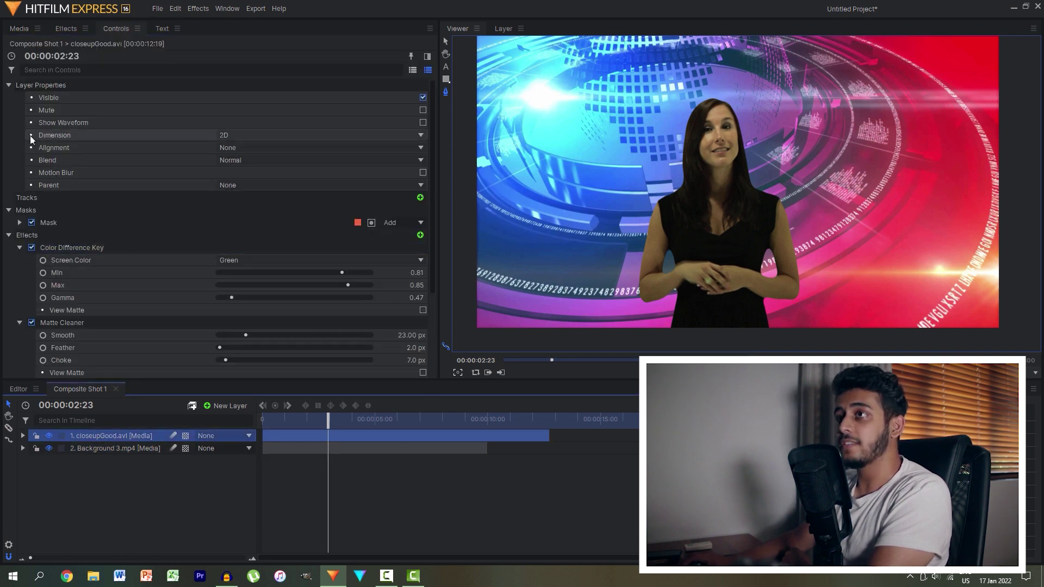
left_click(9, 85)
scroll(83, 218, "down", 1)
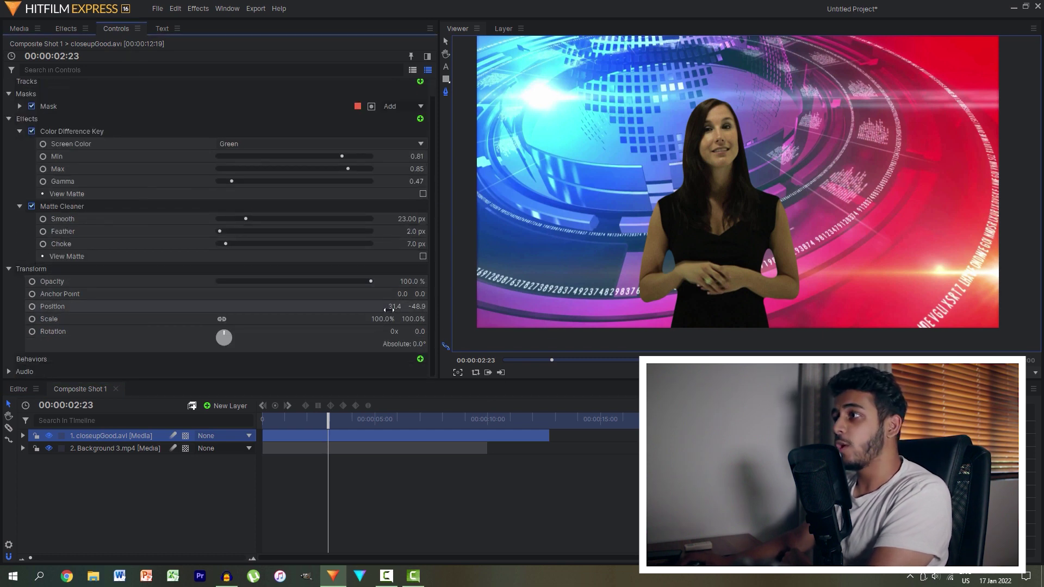
mouse_move(382, 319)
left_mouse_down()
mouse_move(416, 319)
mouse_move(398, 319)
left_mouse_up()
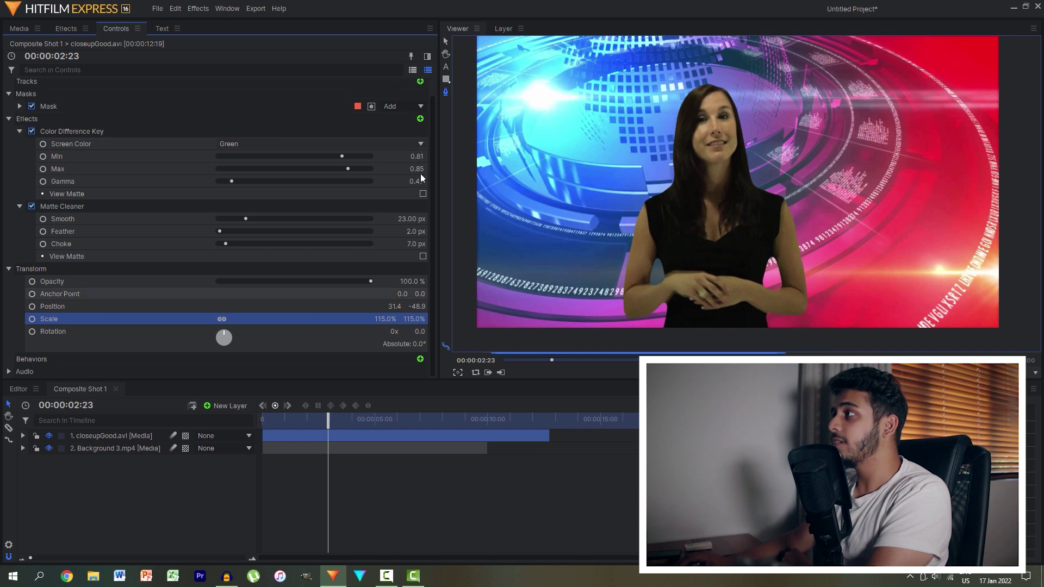
left_click_drag(753, 199, 763, 178)
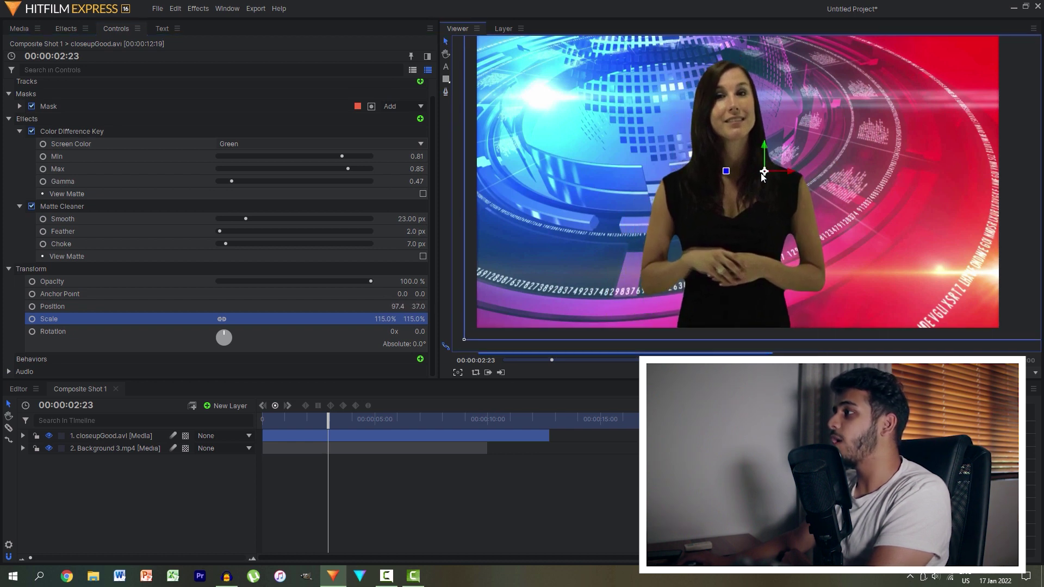
Search the effects for "color" and apply Color Balance to the closeupGood layer.
left_click(64, 28)
type("color")
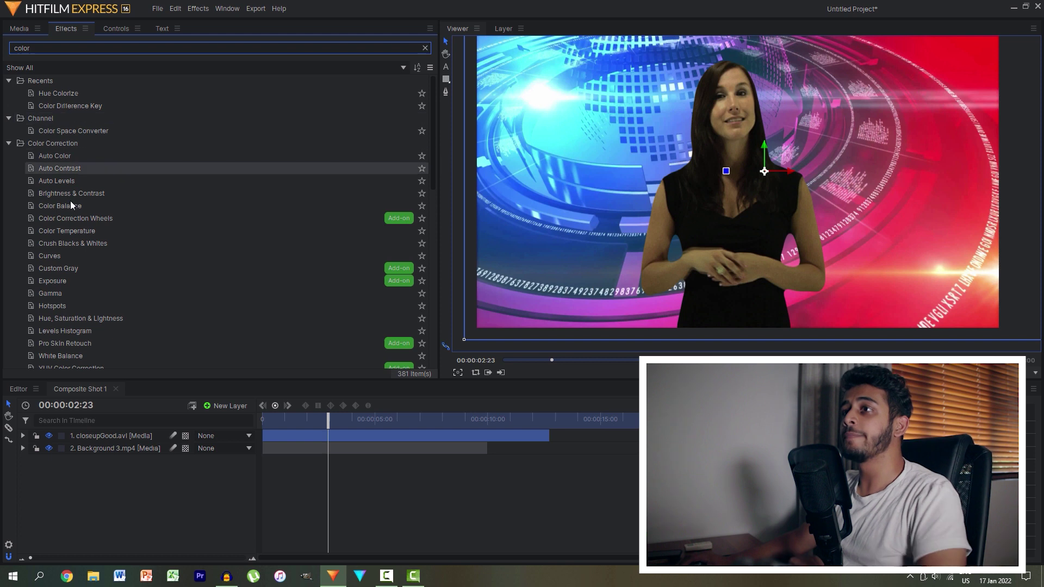
left_click_drag(72, 201, 117, 435)
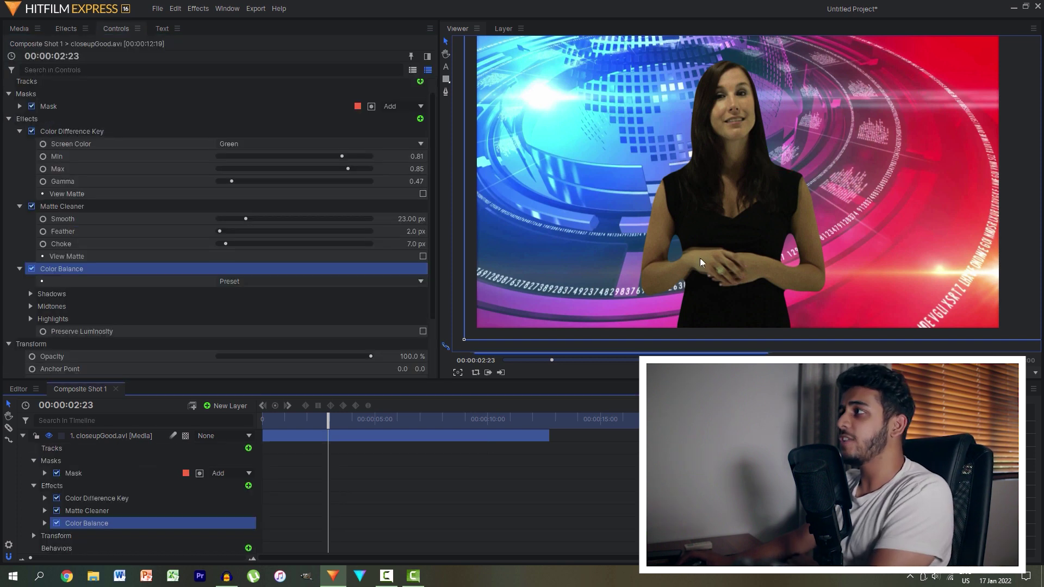
Set the Color Balance Shadows to Green Balance -5, Blue Balance 15 and Red Balance -1.
scroll(728, 150, "up", 5)
scroll(686, 231, "down", 4)
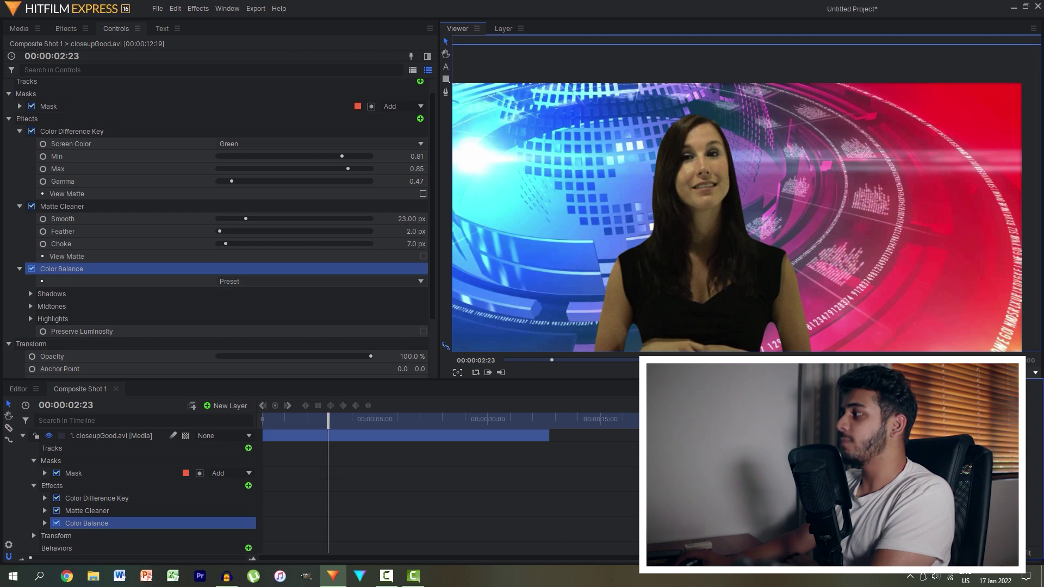
left_click(1027, 553)
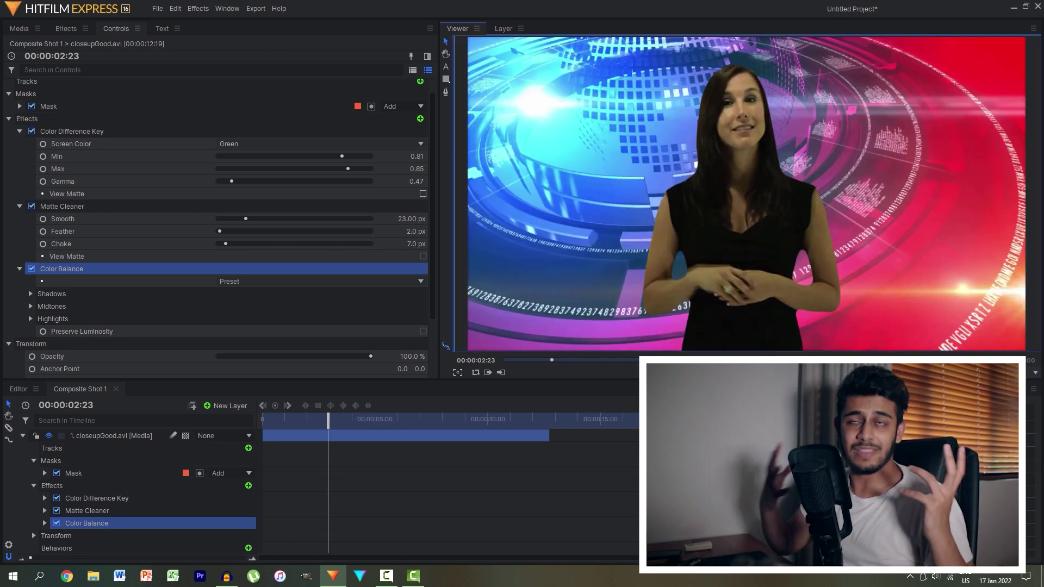
left_click(31, 294)
scroll(44, 293, "down", 1)
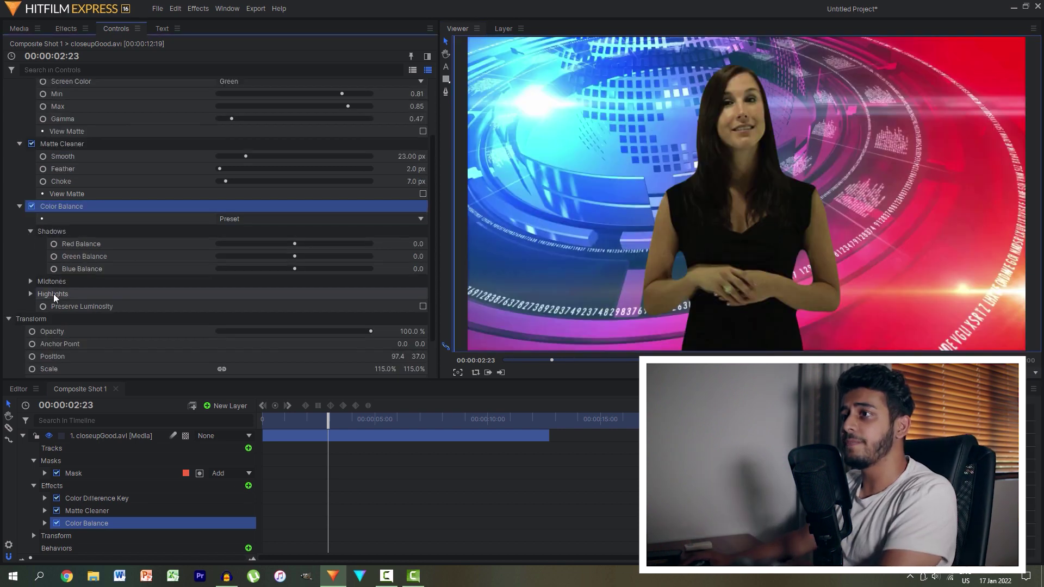
left_click_drag(393, 260, 416, 257)
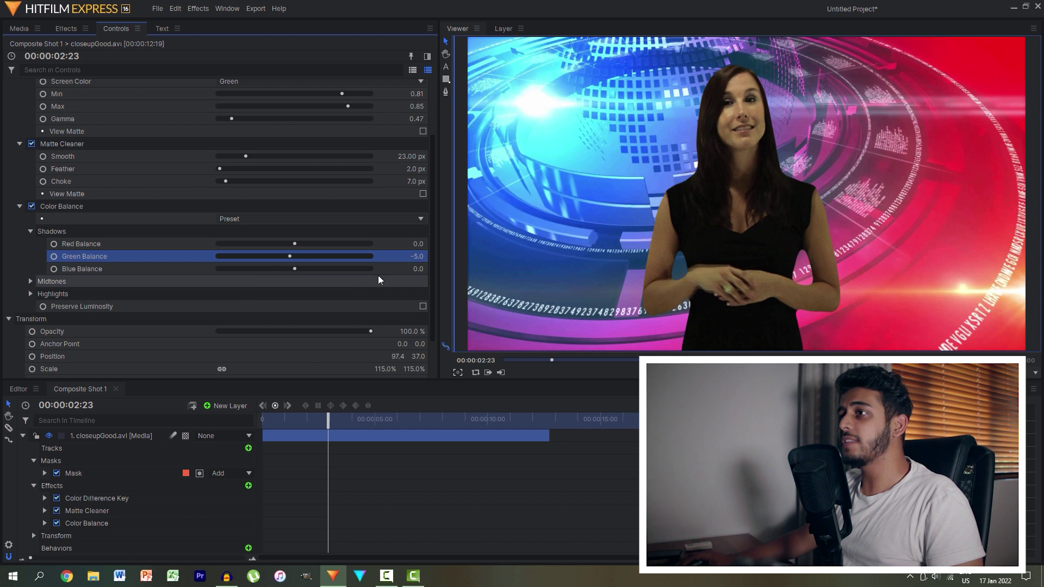
left_click_drag(416, 269, 427, 269)
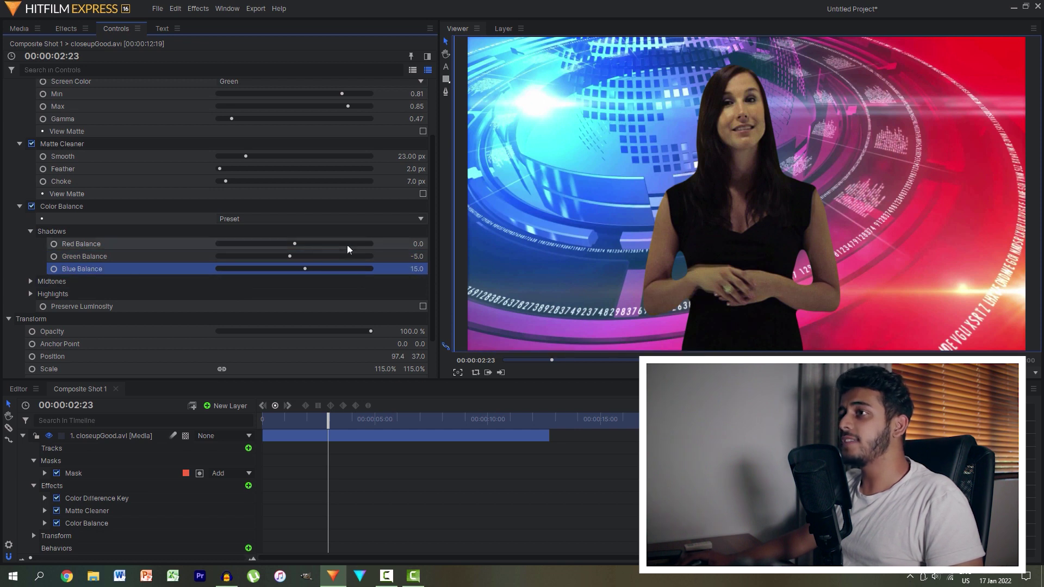
type("-1")
key("Return")
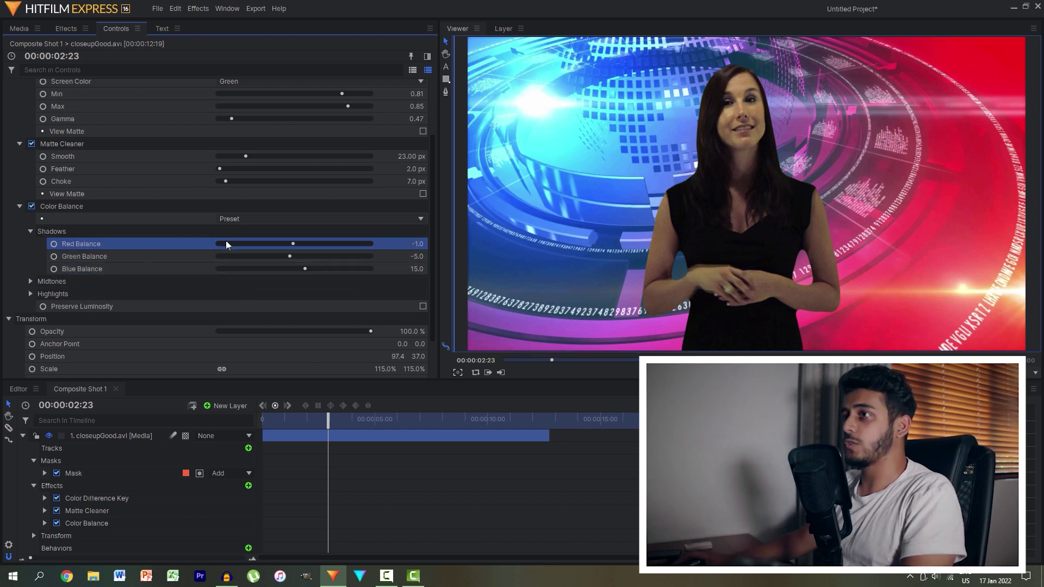
Set the Color Balance effect's Green Balance to -3 in the Midtones and -15 in the Highlights.
left_click(29, 281)
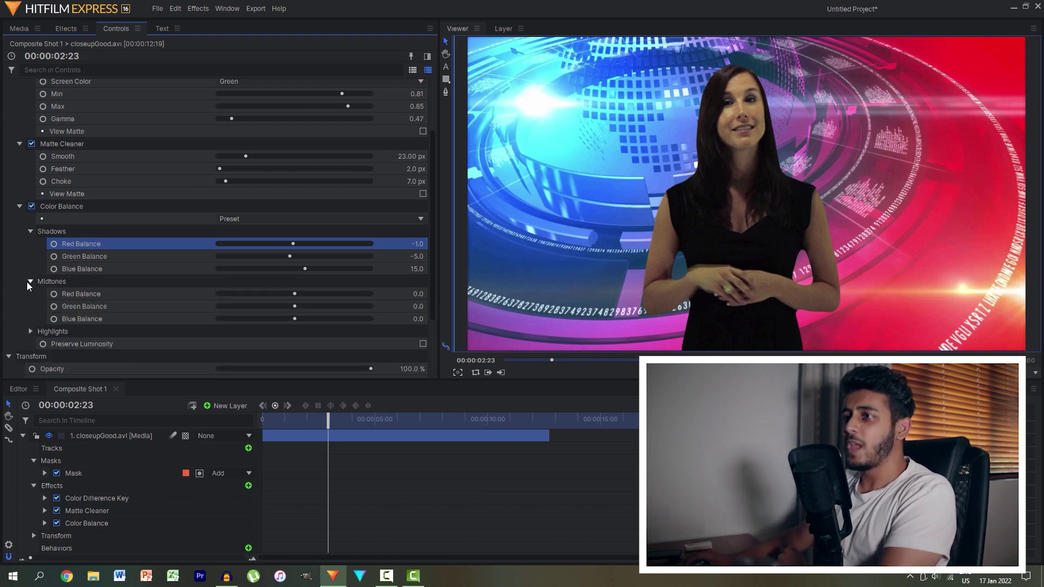
scroll(27, 282, "down", 2)
left_click_drag(411, 244, 397, 244)
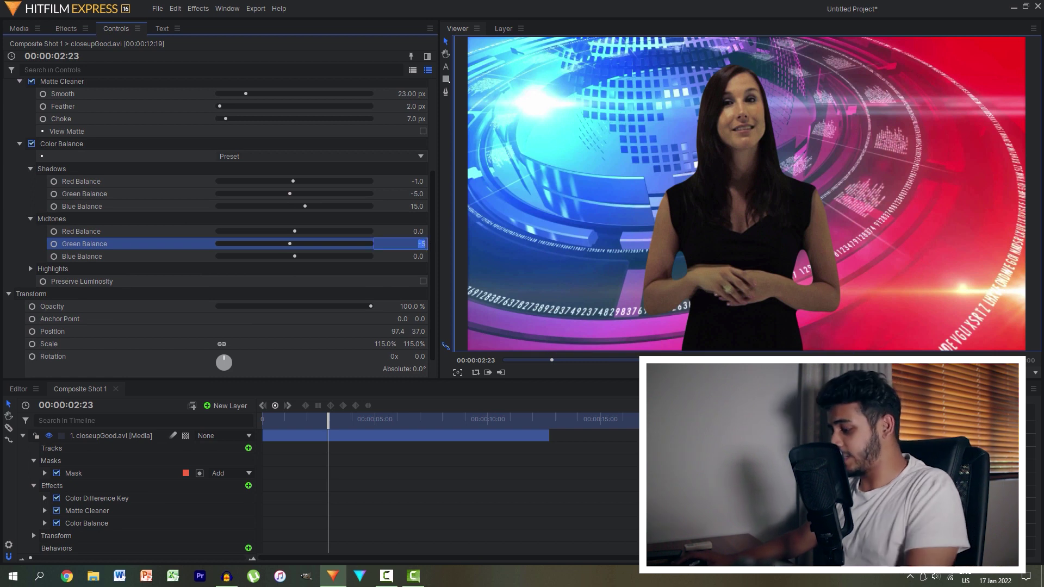
type("-")
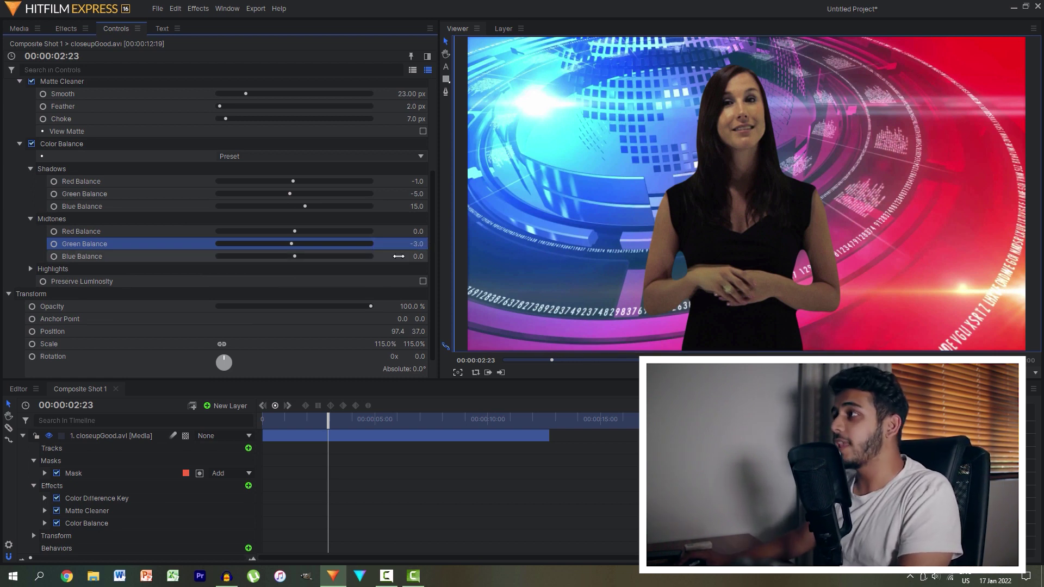
left_click(31, 268)
left_click_drag(417, 293, 409, 293)
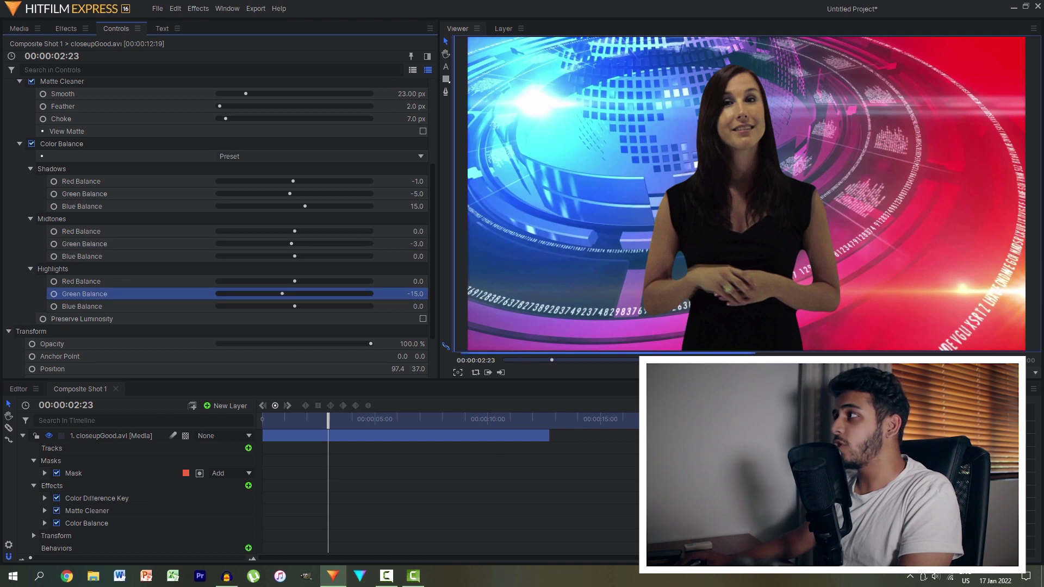
Turn on Preserve Luminosity in the closeupGood layer's Color Balance effect.
left_click(424, 319)
Compare the composite with Color Difference Key and Color Balance switched off and on, and play it back from the start.
scroll(250, 285, "up", 3)
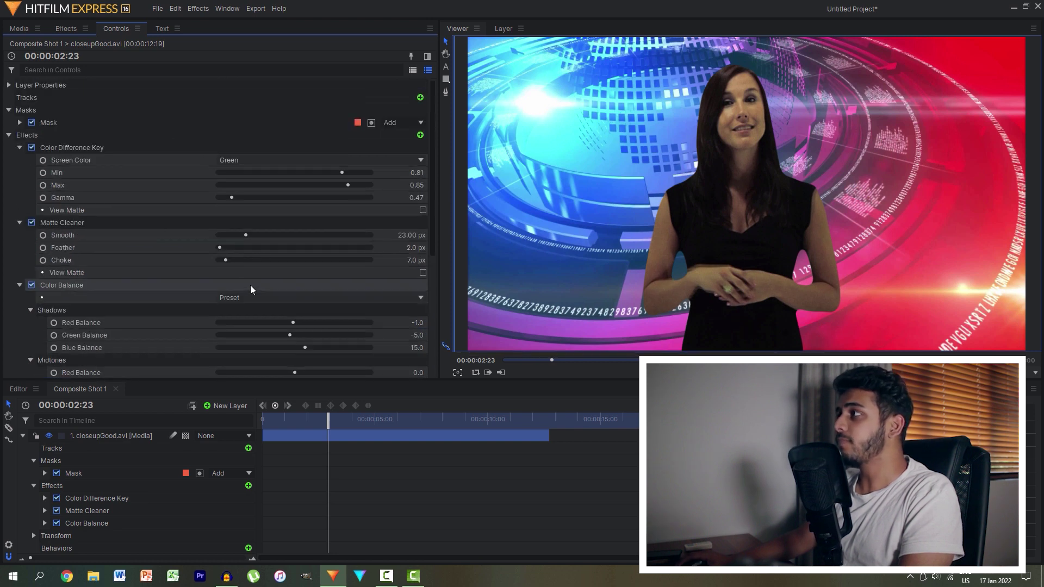
left_click(32, 147)
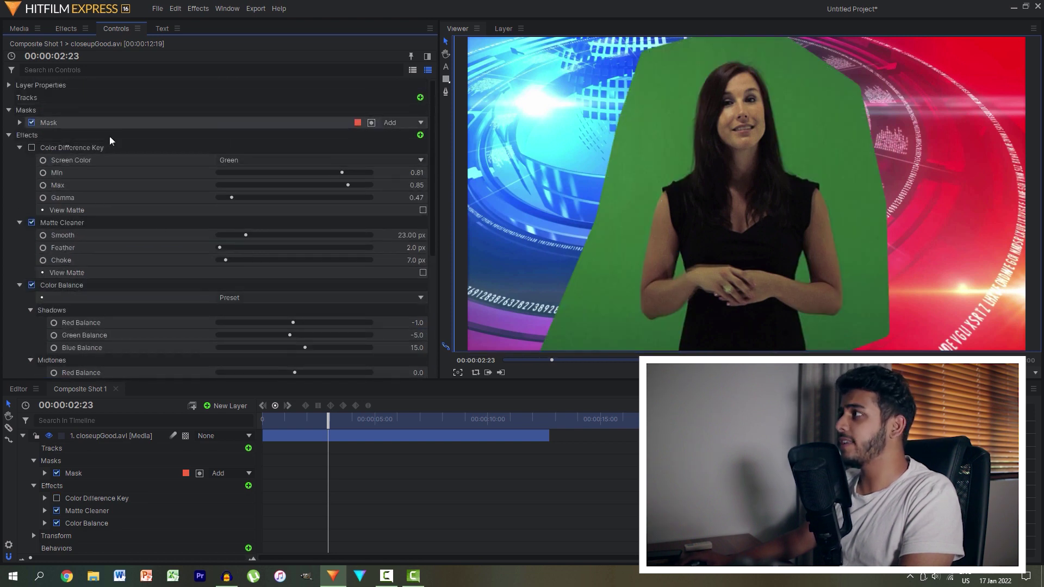
left_click(31, 147)
scroll(30, 148, "down", 2)
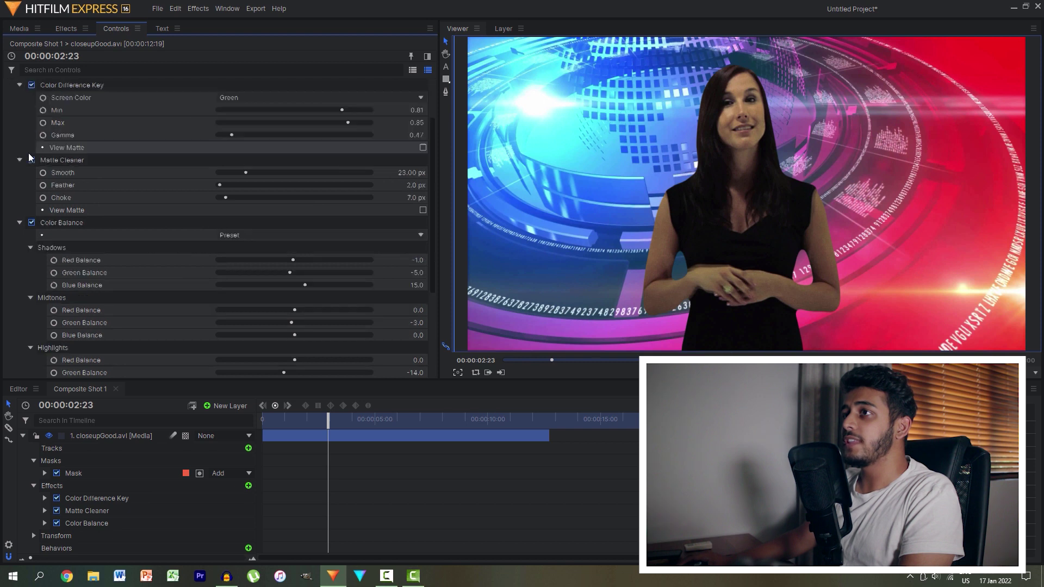
left_click(31, 223)
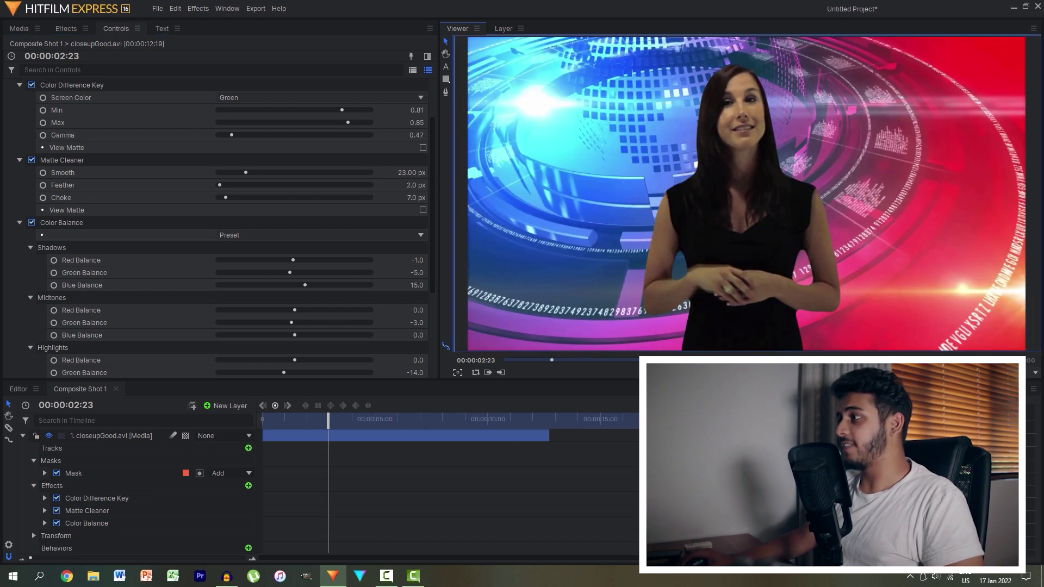
key("Home")
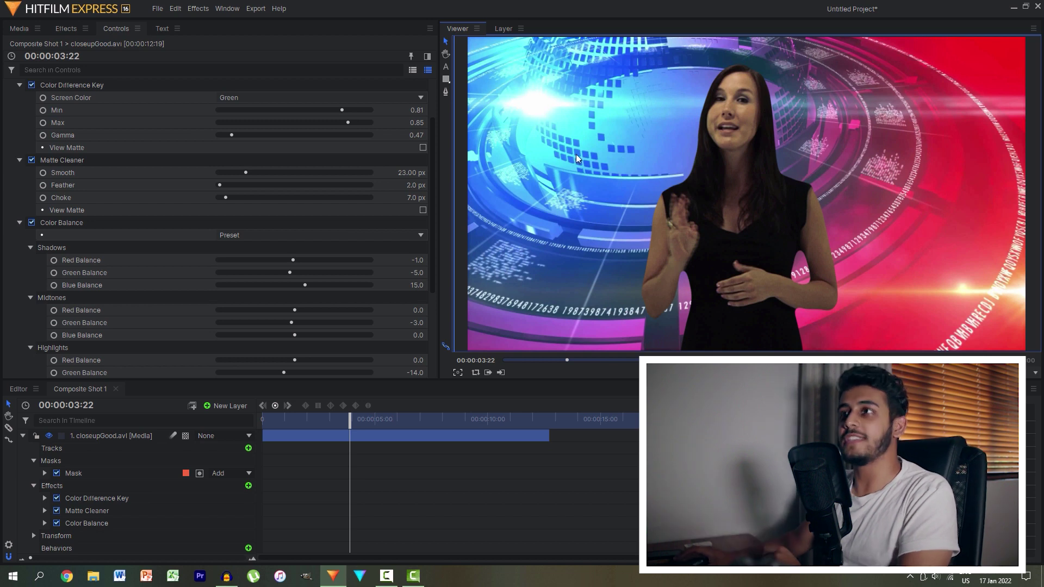
Search the effects for "light wr" and apply Light Wrap to the closeupGood layer.
left_click(56, 32)
type("light")
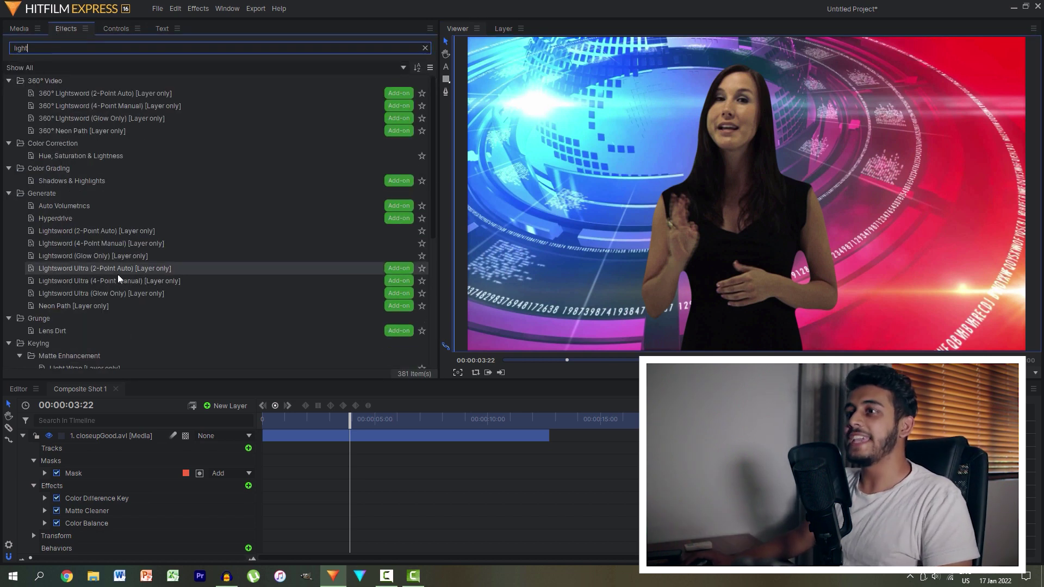
scroll(83, 302, "down", 3)
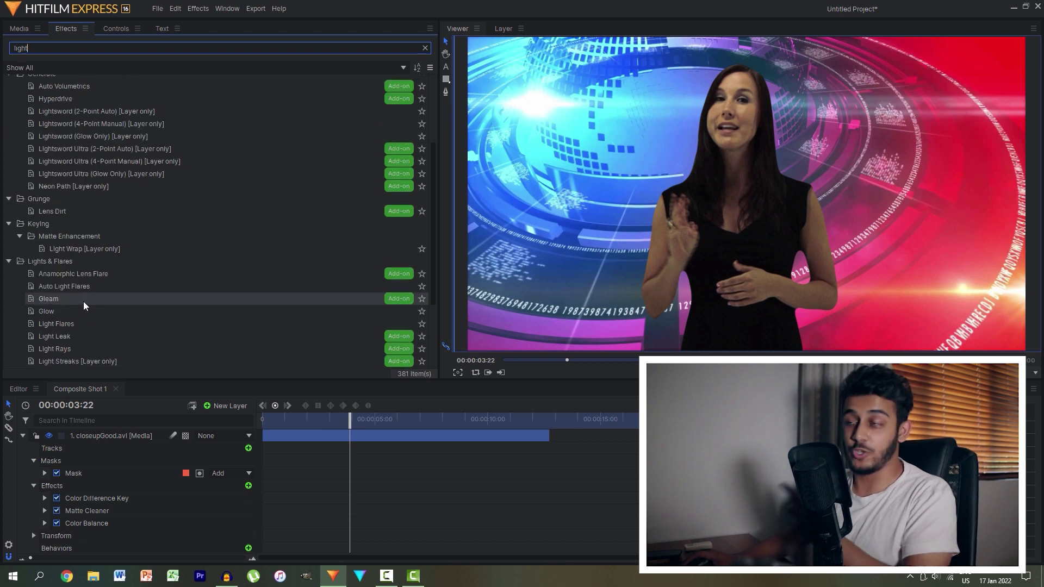
scroll(83, 301, "down", 2)
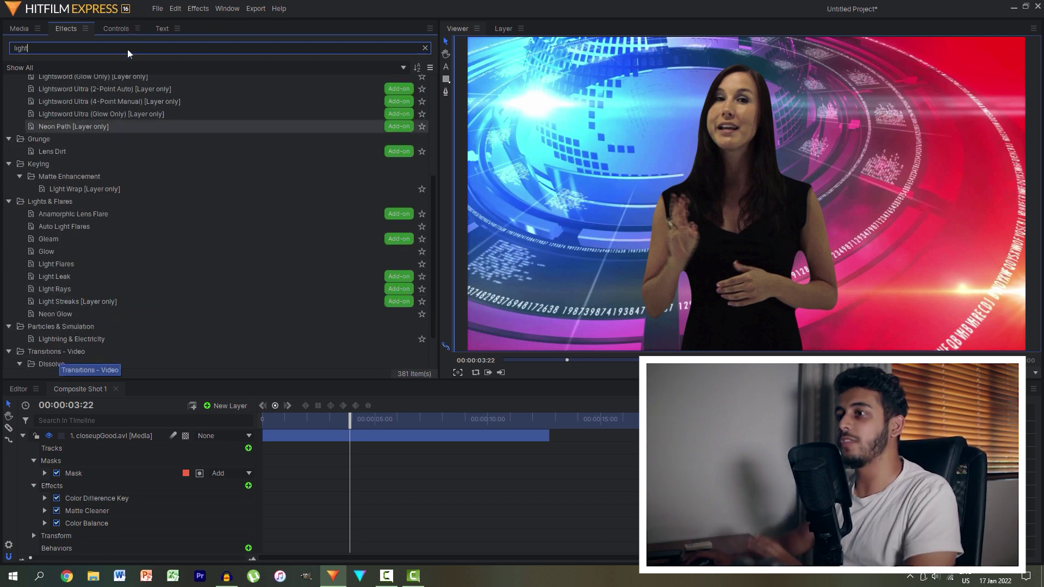
type("wr")
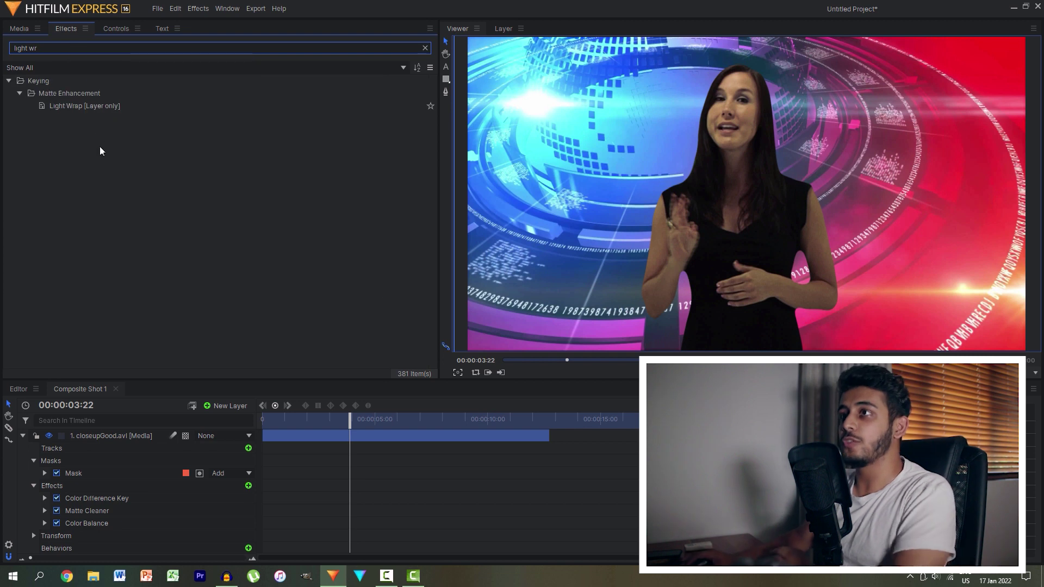
left_click_drag(82, 105, 106, 437)
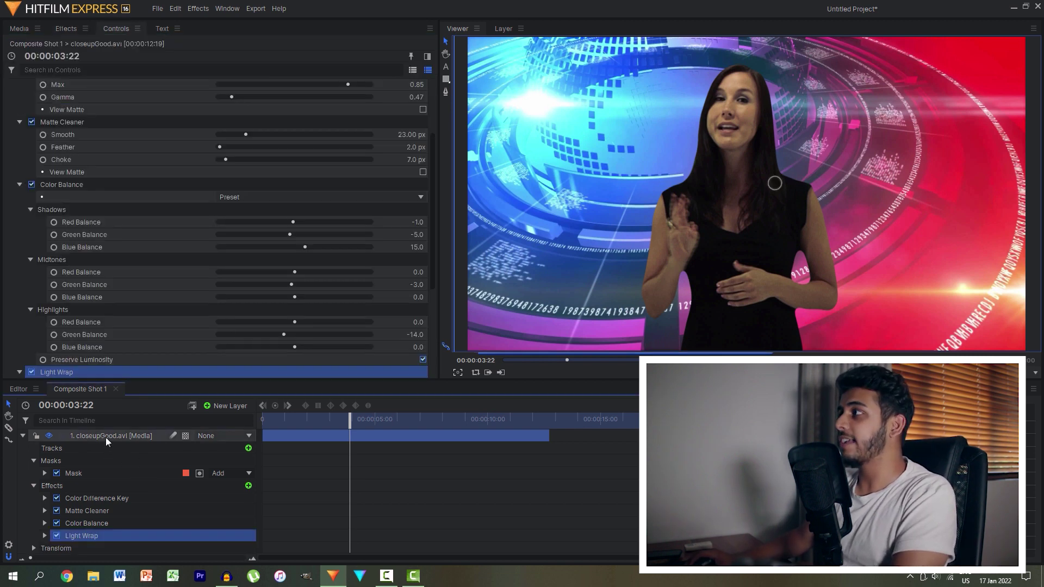
Collapse the Matte Cleaner and Color Balance settings and set Light Wrap's Source Layer to 2. Background 3.mp4.
left_click(19, 122)
left_click(19, 135)
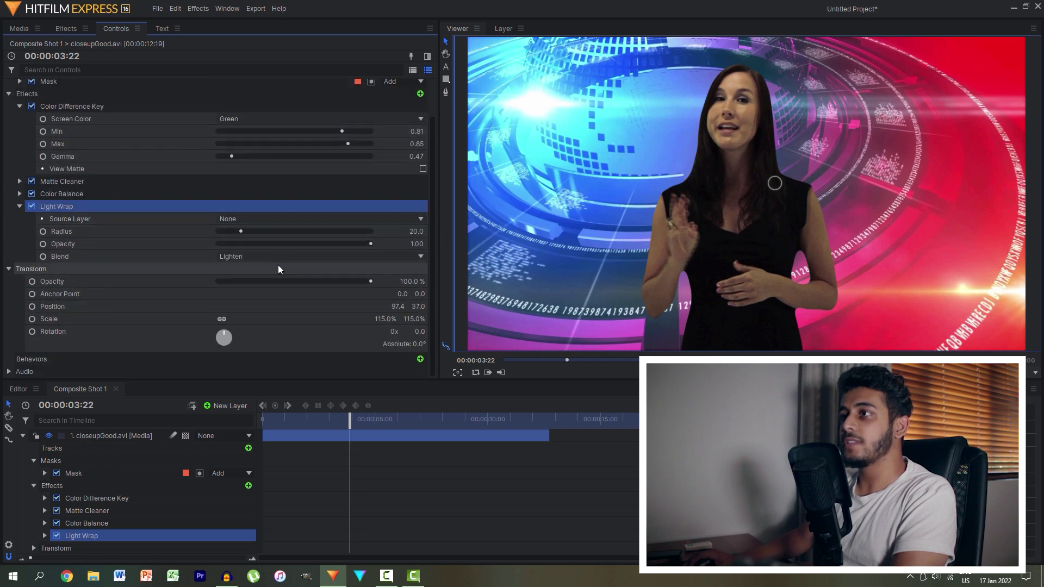
left_click(224, 218)
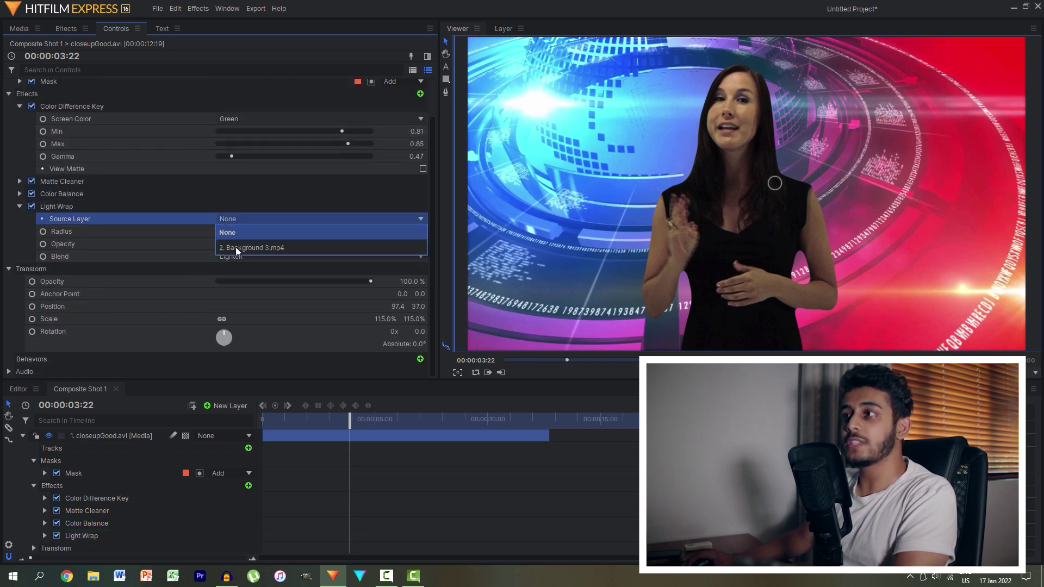
left_click(236, 247)
Inspect the woman's edges up close and set the Light Wrap Radius to 20.9 and Opacity to 0.94.
scroll(685, 183, "up", 6)
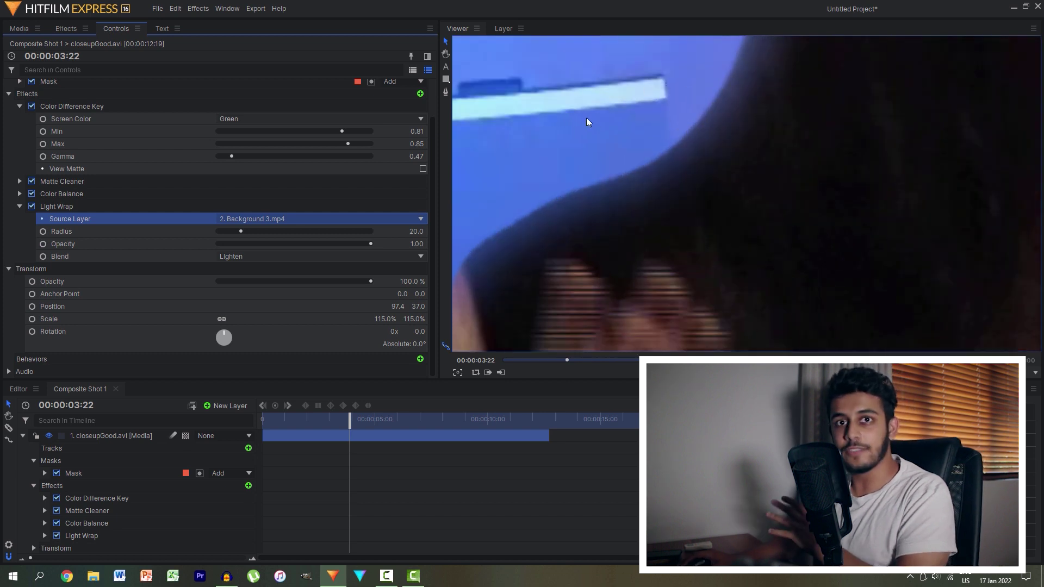
scroll(701, 125, "down", 4)
scroll(710, 195, "down", 2)
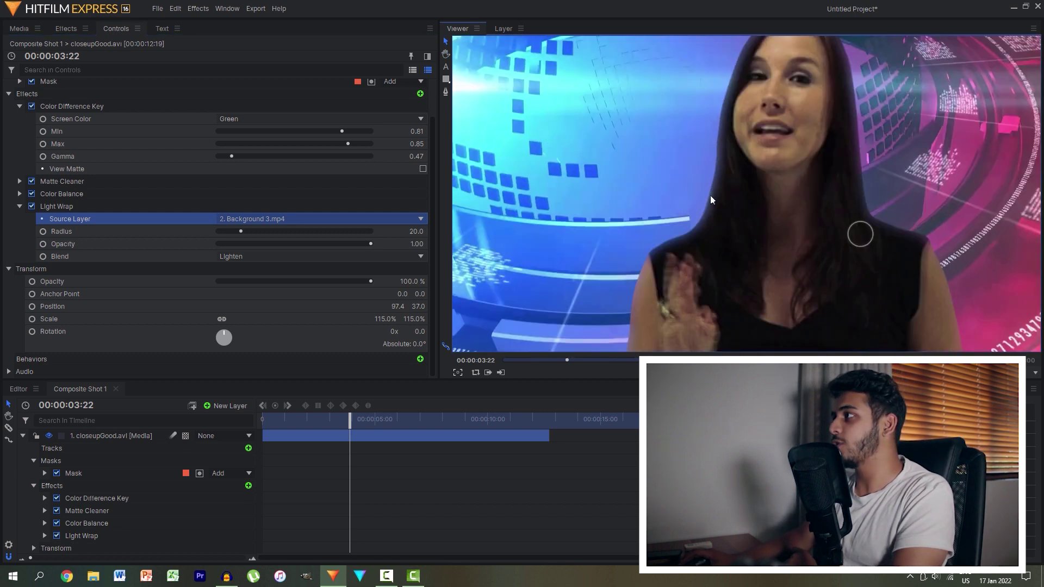
scroll(834, 233, "up", 5)
left_click_drag(984, 280, 992, 256)
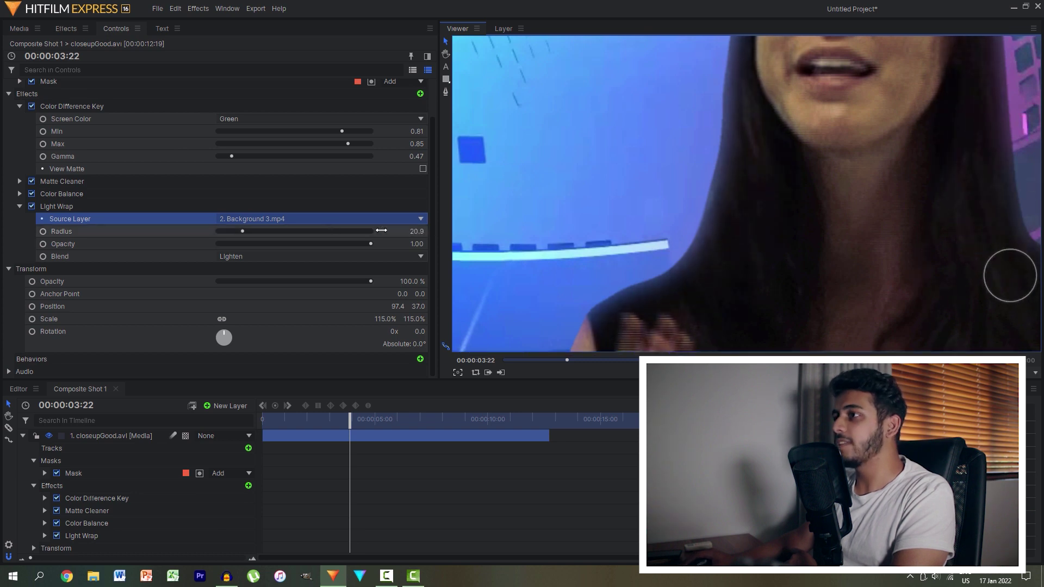
left_click_drag(412, 244, 399, 243)
scroll(823, 179, "down", 5)
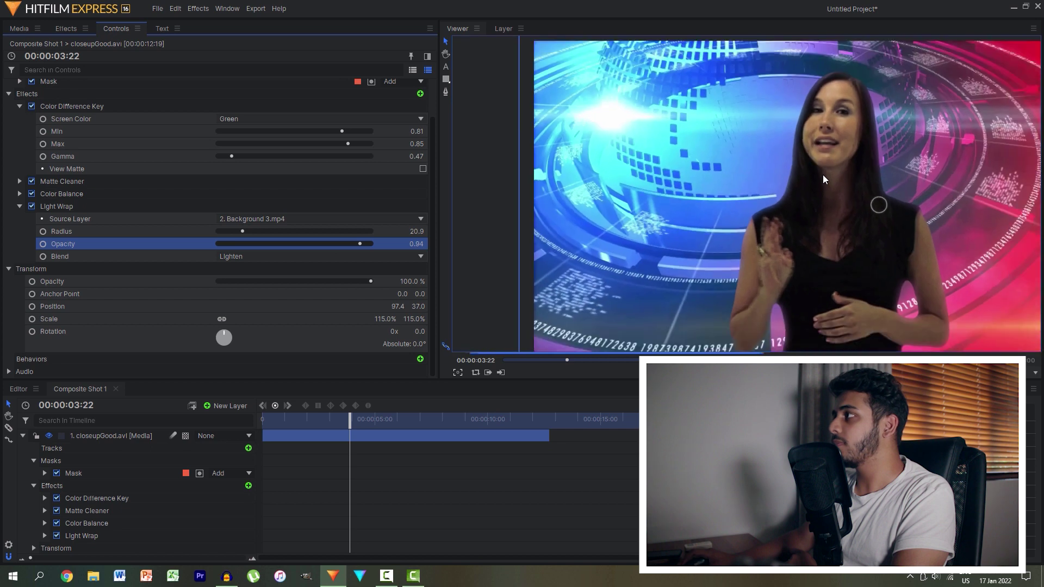
Compare the edges of the woman's hair and shoulders with Light Wrap switched off and on.
scroll(871, 177, "up", 8)
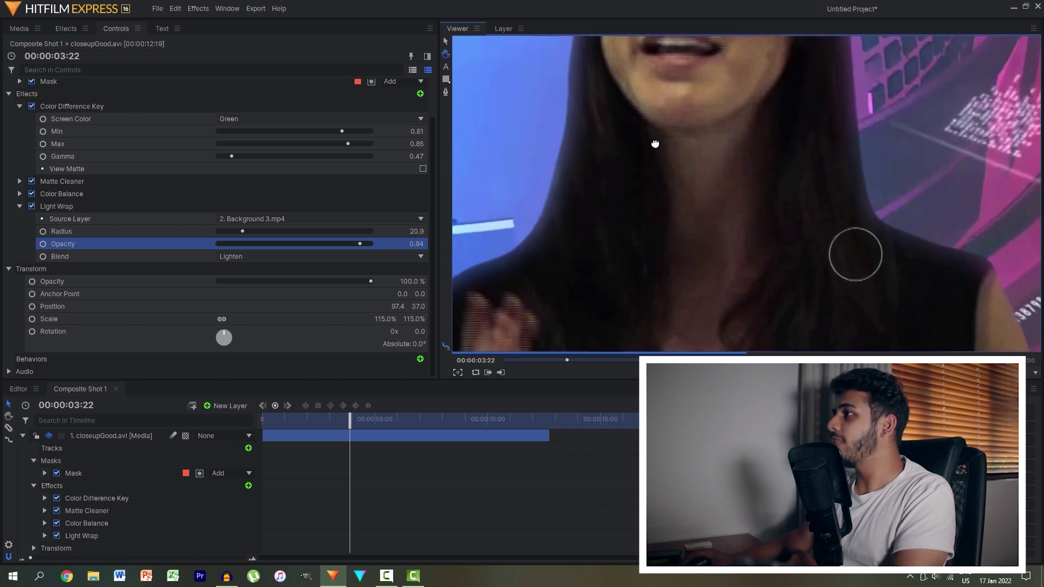
left_click(32, 206)
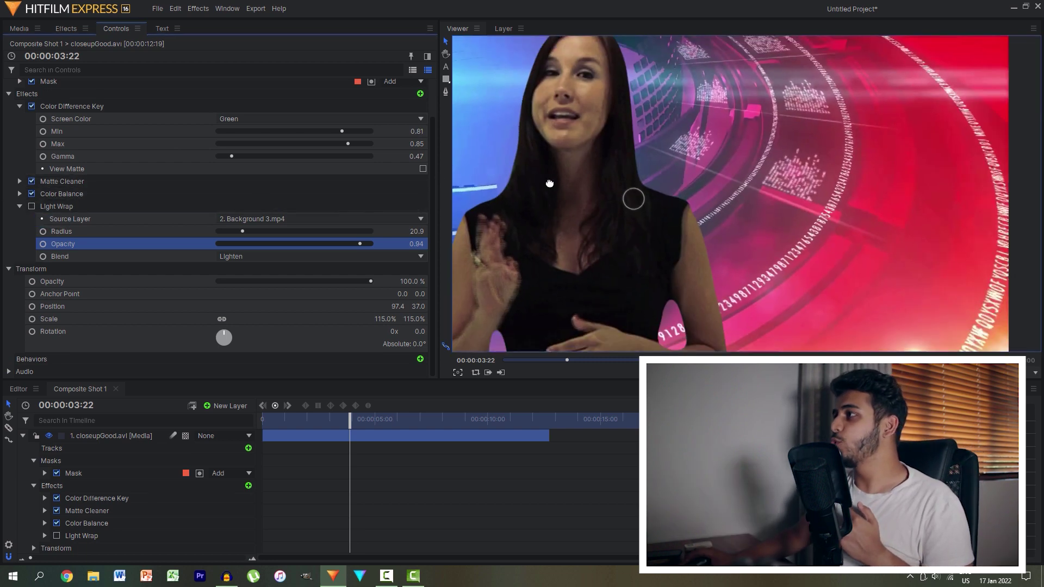
left_click(32, 206)
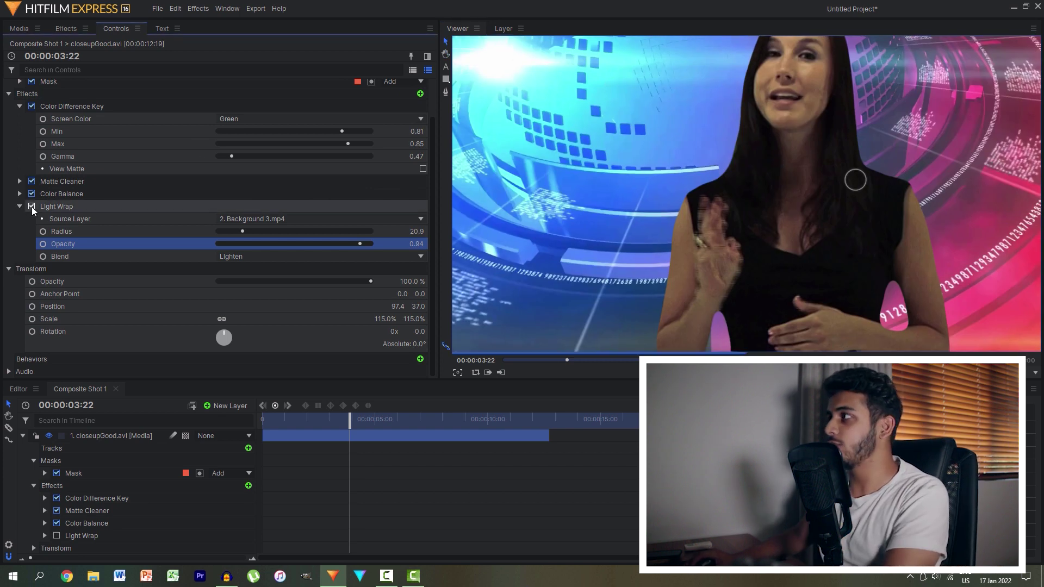
scroll(809, 259, "down", 2)
left_click_drag(855, 221, 841, 132)
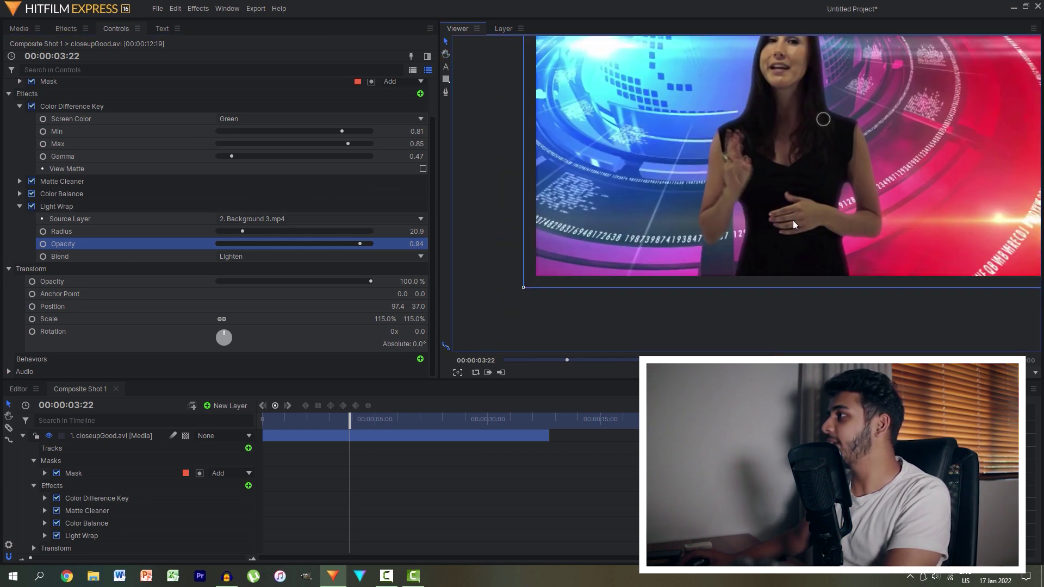
Add a grade layer above the closeupGood layer, search the effects for "curv" and apply Curves to the new layer.
left_click(227, 405)
left_click(224, 446)
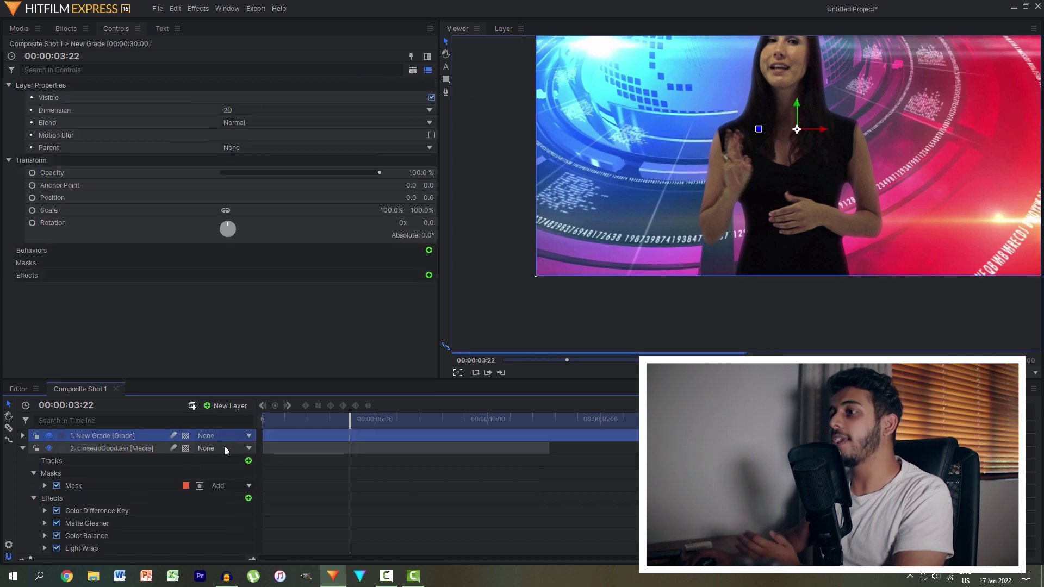
left_click(66, 28)
double_click(68, 48)
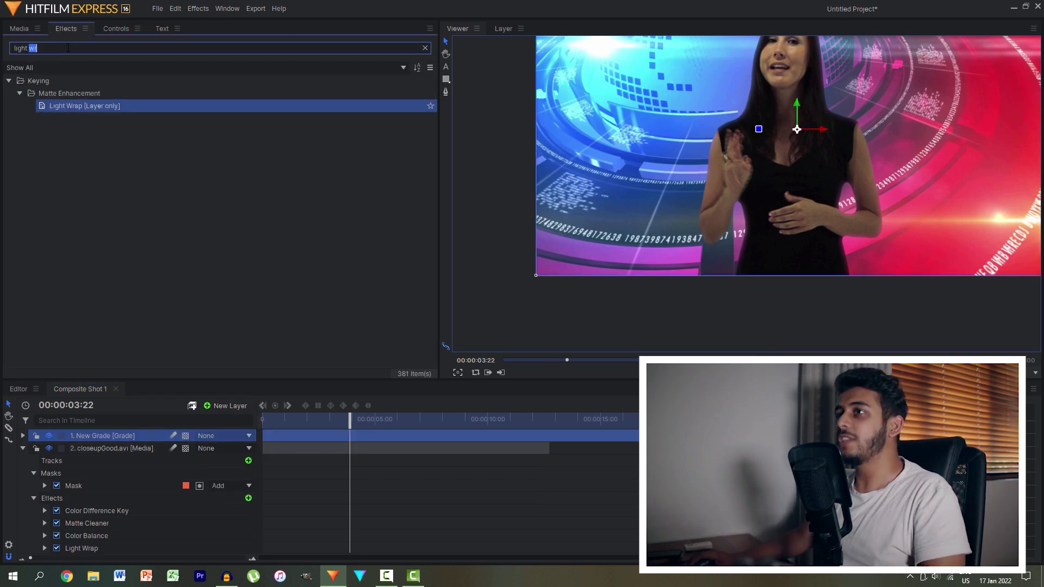
type("cu")
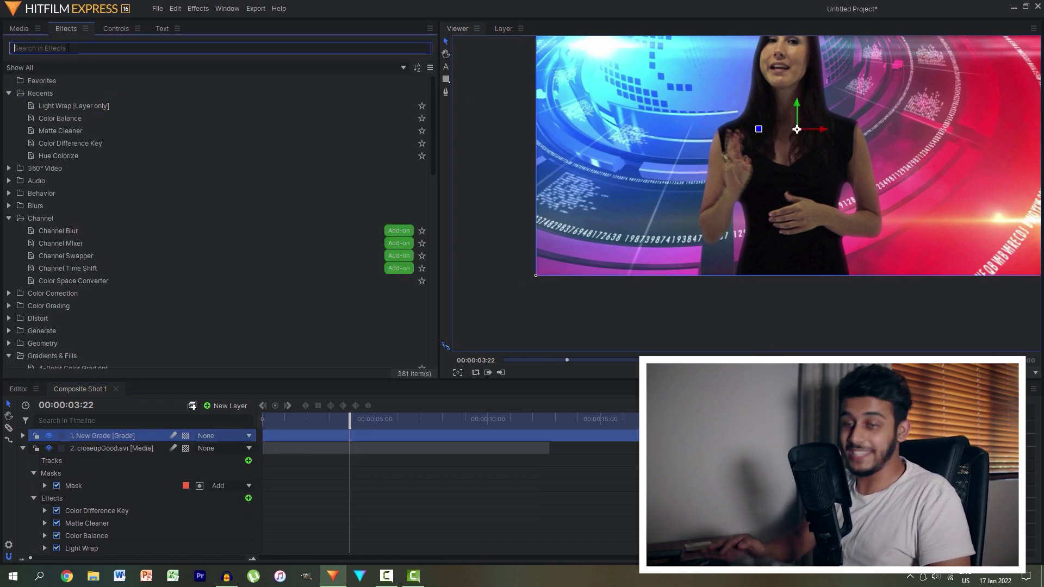
type("rv")
left_click(49, 94)
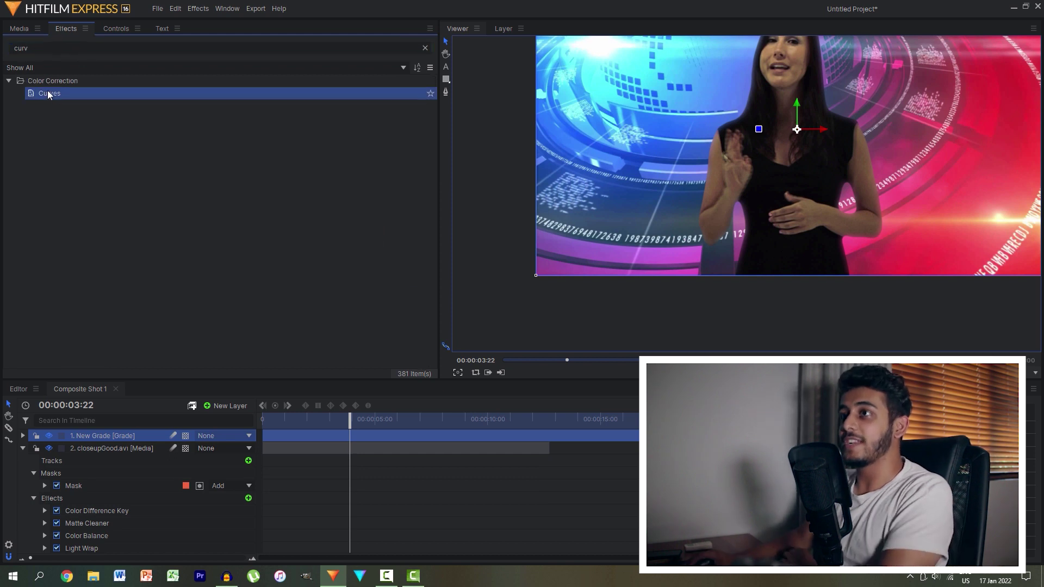
left_click_drag(104, 434, 105, 435)
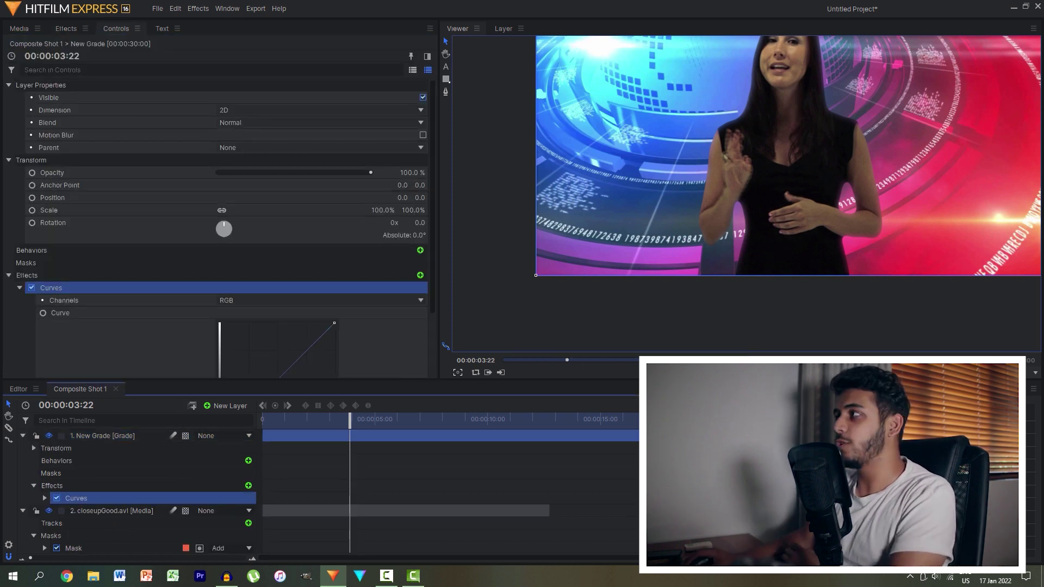
Brighten the grade layer by raising the midtones of its RGB curve, and move the black point slightly inward.
left_click(1022, 372)
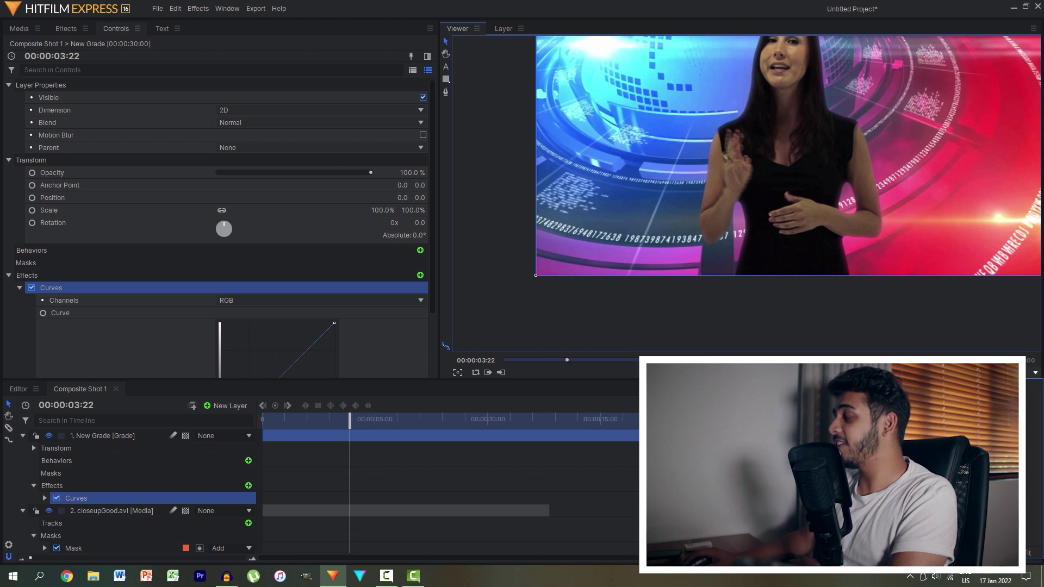
left_click(1030, 553)
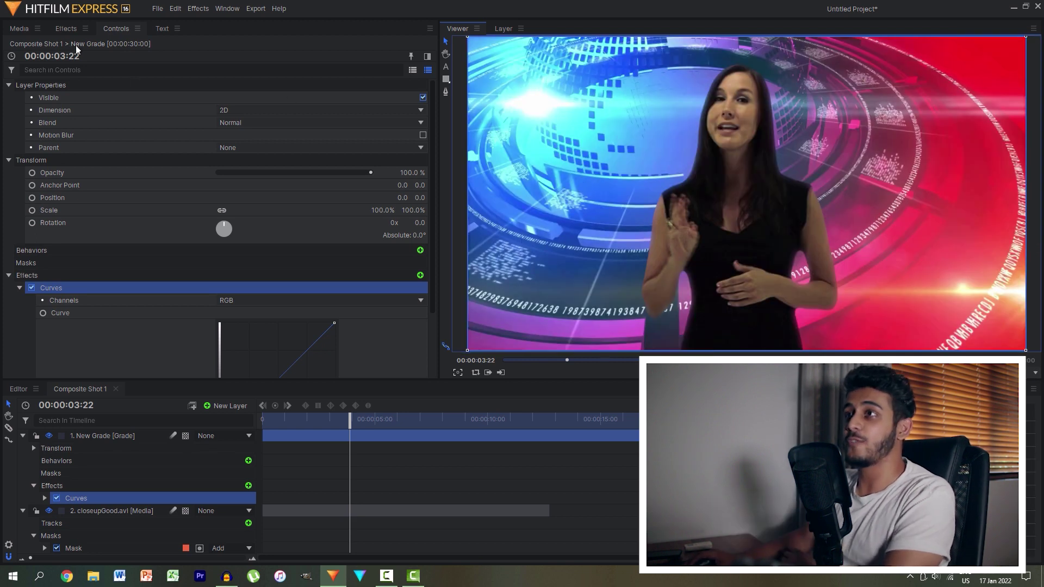
scroll(76, 315, "down", 3)
left_click(99, 438)
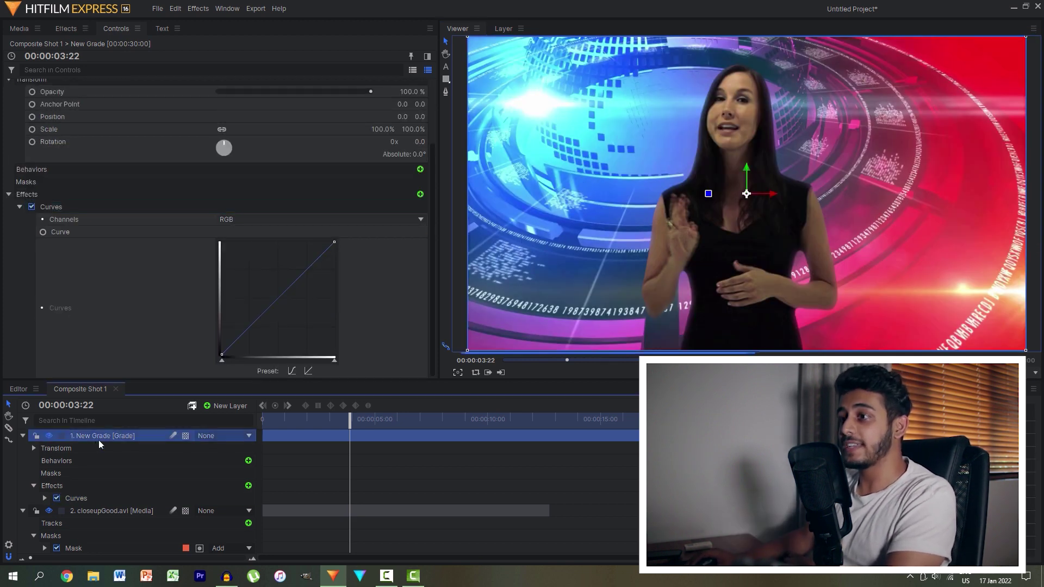
left_click_drag(276, 299, 270, 291)
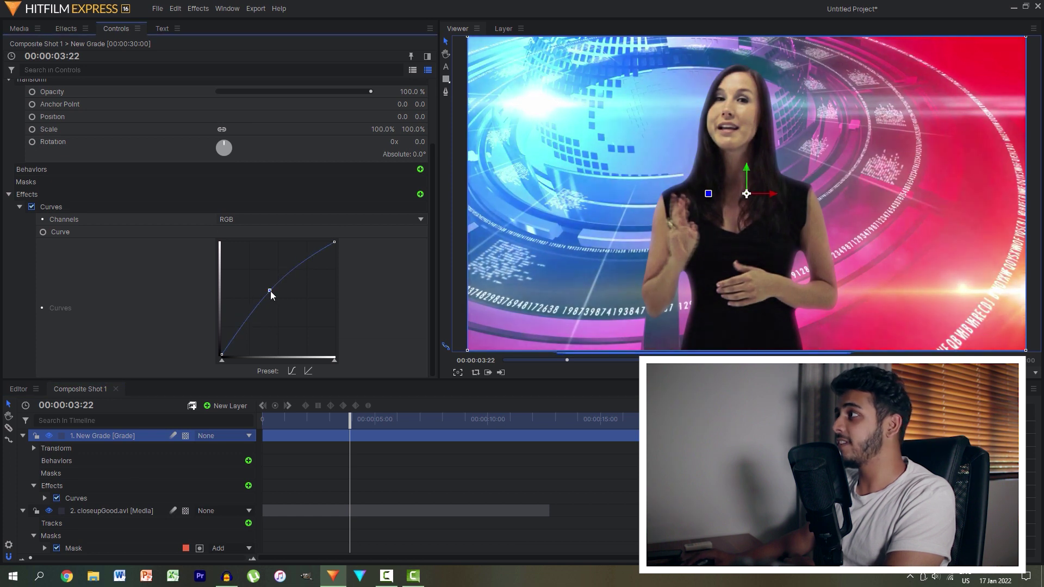
left_click_drag(225, 357, 227, 355)
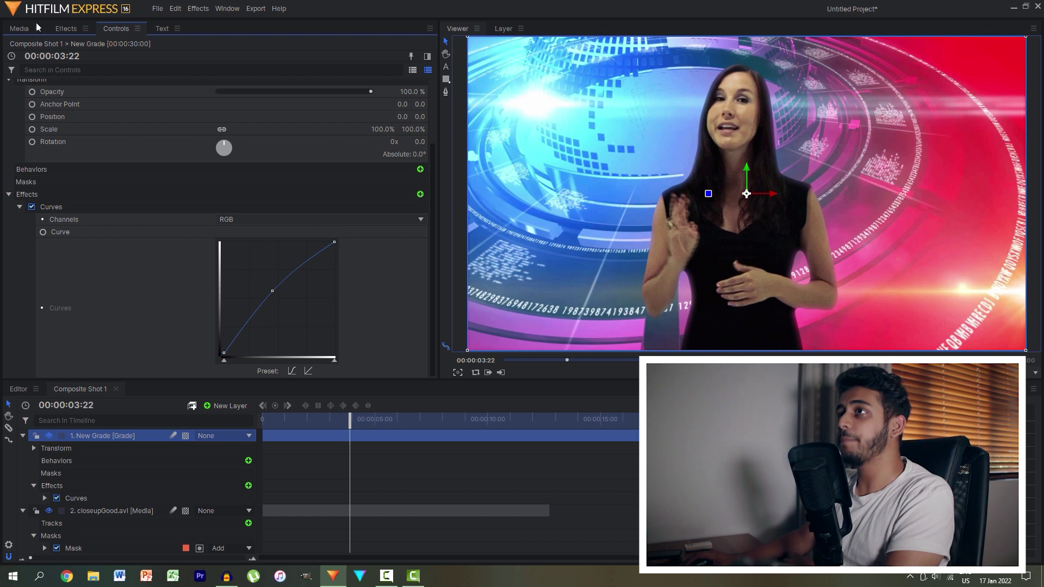
Search the effects for "glow" and apply the Glow effect to the New Grade layer.
left_click(64, 29)
double_click(61, 47)
type("gloq")
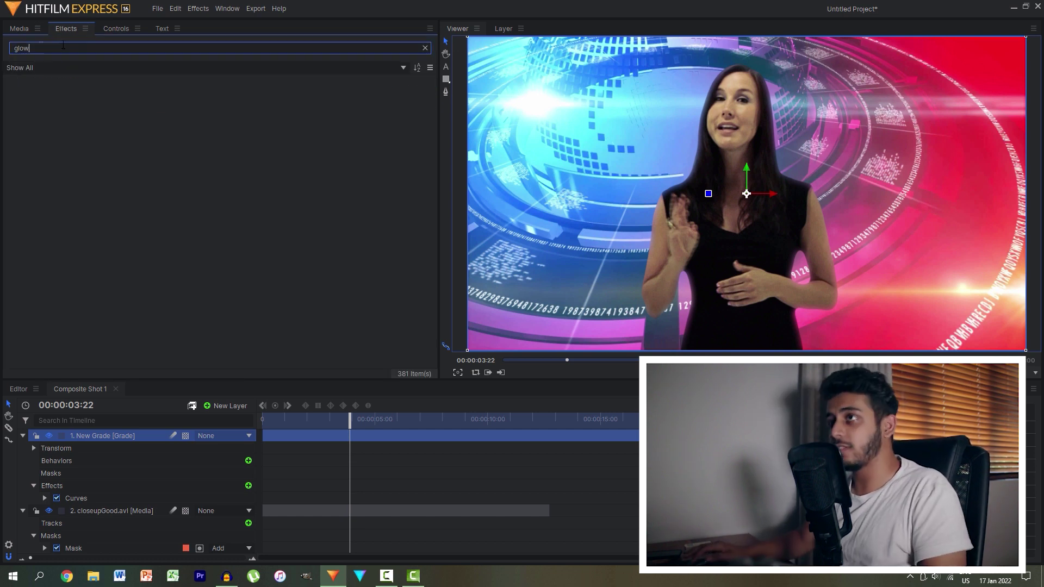
key("BackSpace")
type("w")
left_click(48, 181)
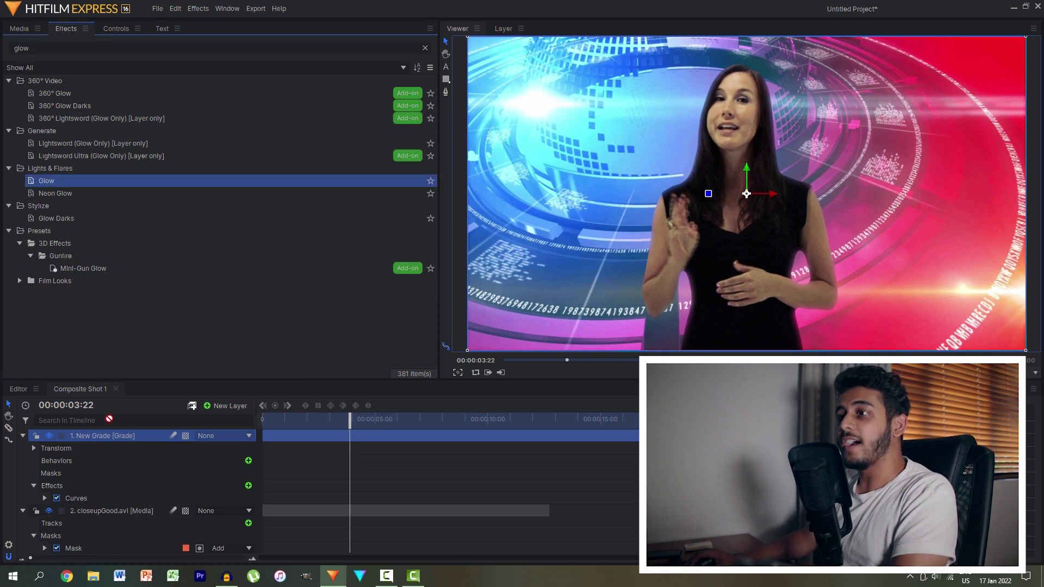
left_click_drag(110, 436, 111, 437)
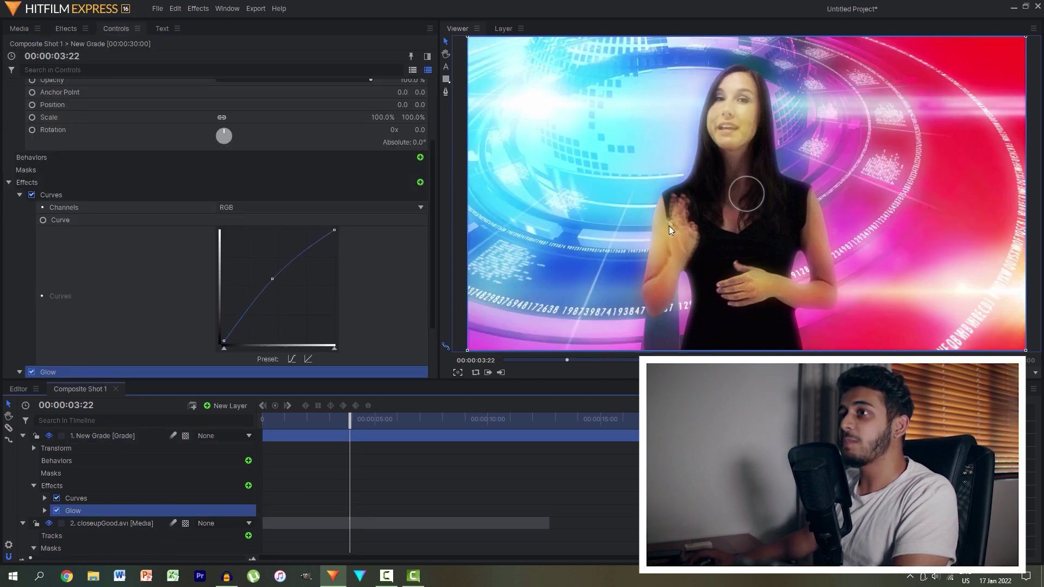
Set the Glow effect's Radius to 115.4 px, Threshold to 67% and Intensity to 0.7.
mouse_move(738, 207)
left_mouse_down()
mouse_move(709, 246)
mouse_move(762, 180)
mouse_move(736, 201)
left_mouse_up()
scroll(172, 298, "down", 2)
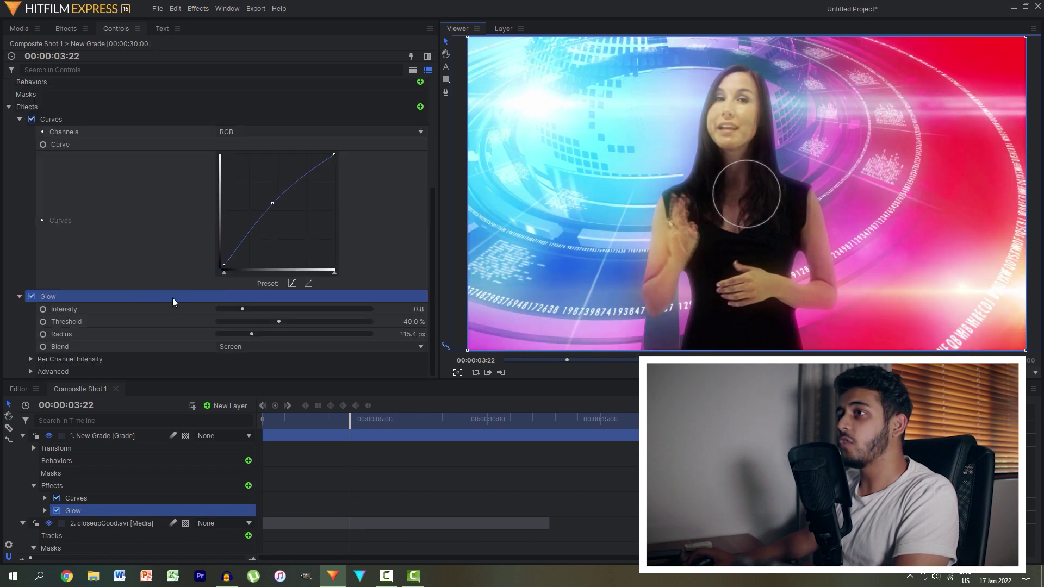
mouse_move(415, 321)
left_mouse_down()
mouse_move(405, 322)
mouse_move(429, 321)
mouse_move(414, 309)
left_mouse_up()
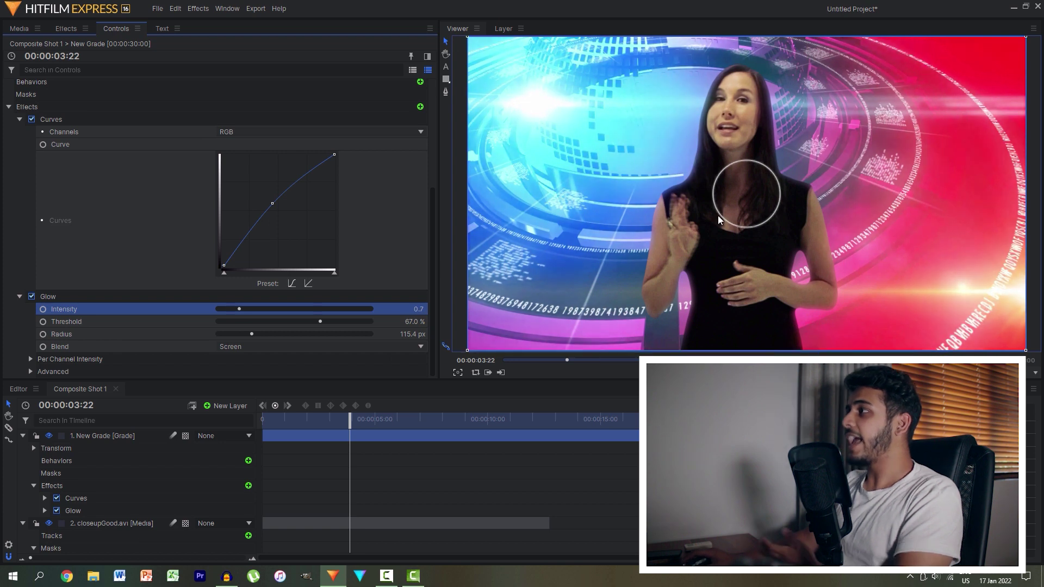